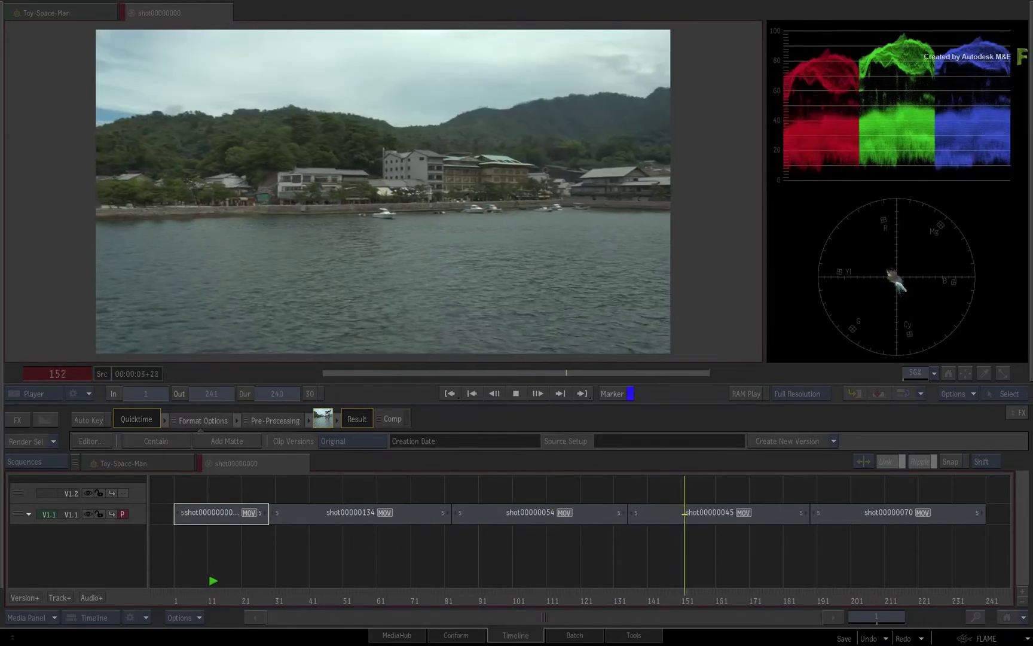
Step: Reset the scopes to the Default preset, scrub to frame 199, then go to the Batch schematic
{"action": "key", "text": "space"}
{"action": "left_click_drag", "start_coordinate": [849, 576], "coordinate": [495, 580]}
{"action": "right_click", "coordinate": [843, 162]}
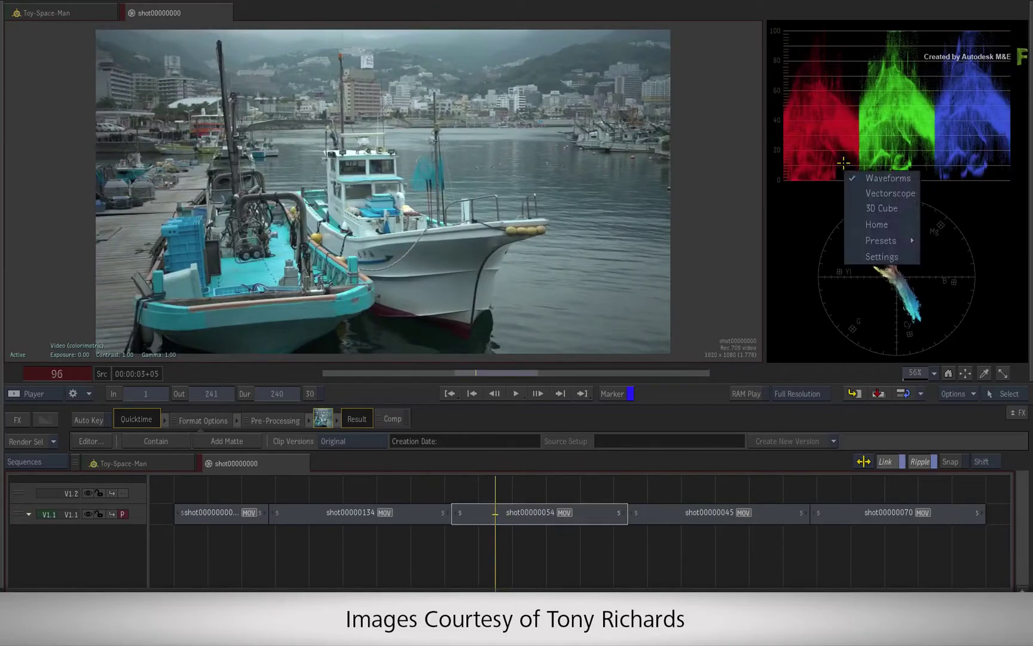
{"action": "mouse_move", "coordinate": [870, 241]}
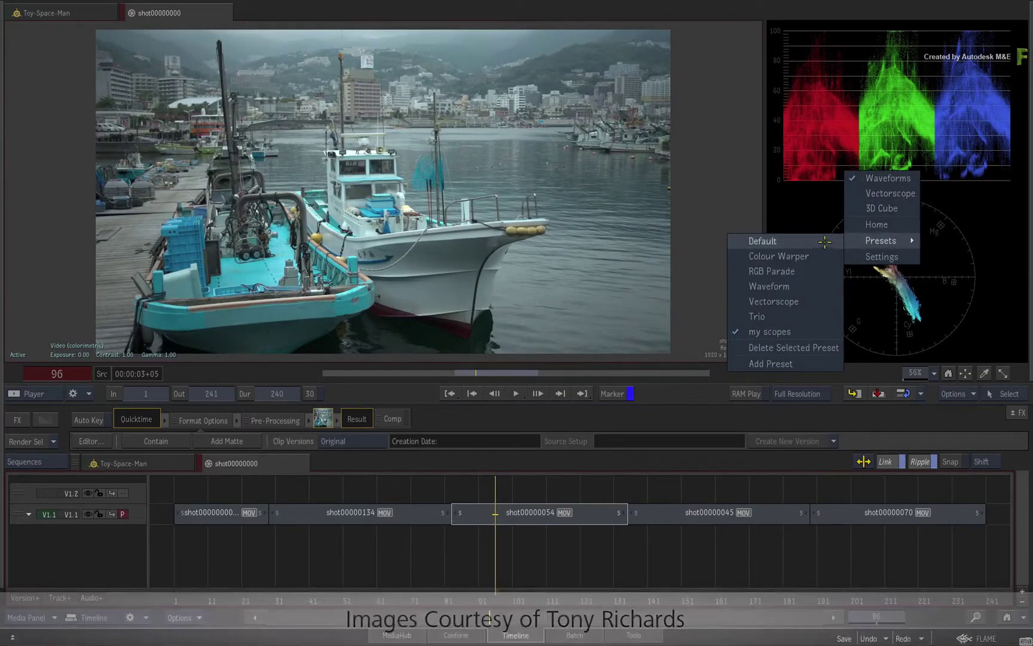
{"action": "left_click", "coordinate": [825, 241]}
{"action": "left_click_drag", "start_coordinate": [479, 596], "coordinate": [408, 556]}
{"action": "left_click", "coordinate": [552, 637]}
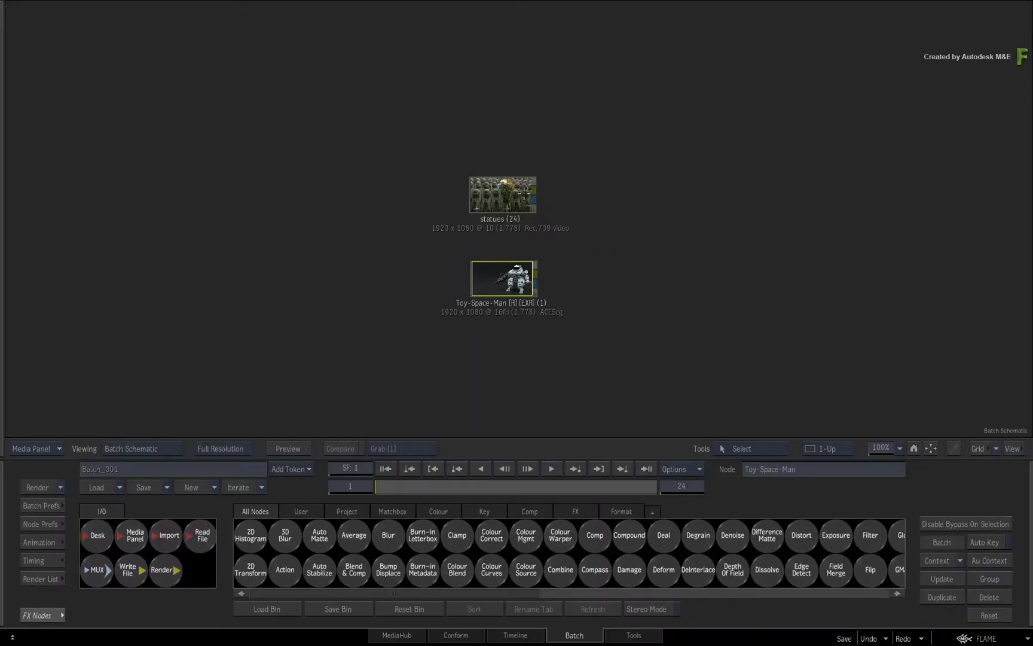
Step: Select the statues node in a 2-Up layout and scrub its Result through frames 1–24
{"action": "left_click", "coordinate": [506, 187]}
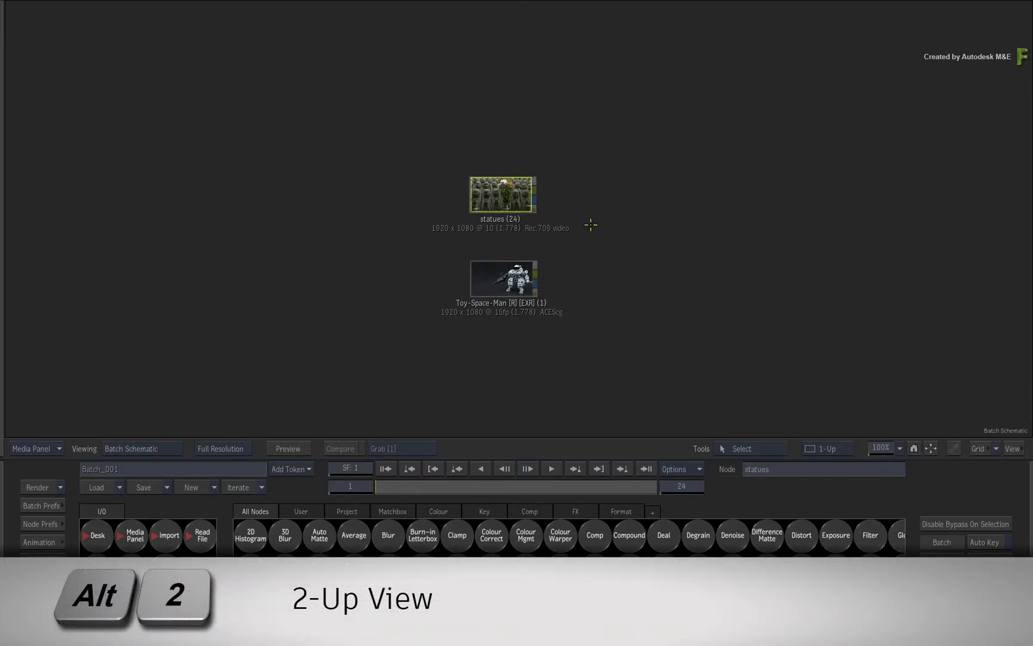
{"action": "key", "text": "alt+2"}
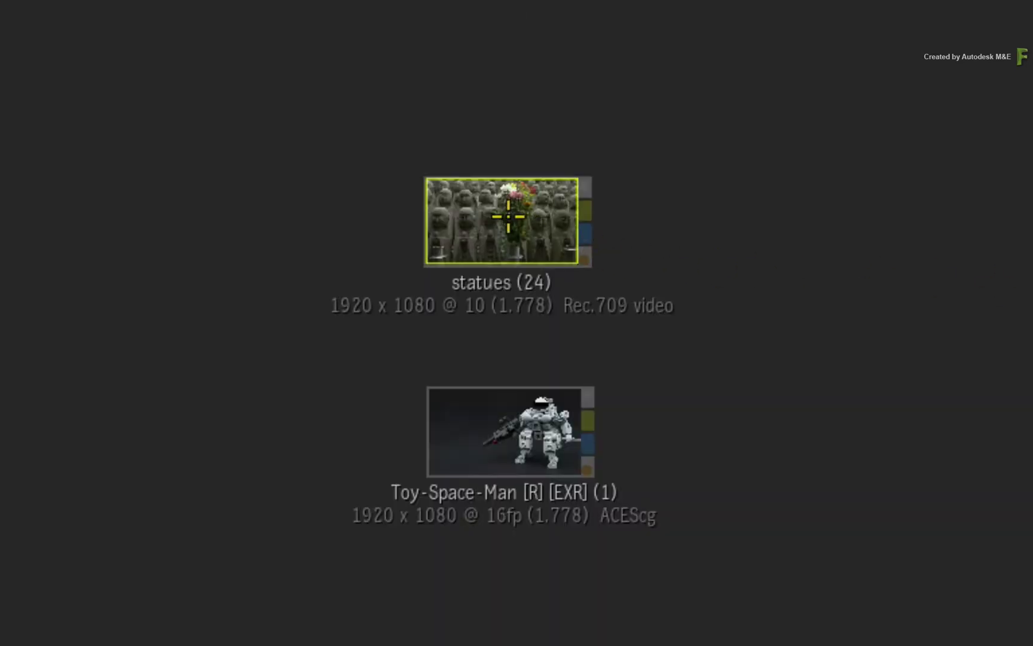
{"action": "left_click_drag", "start_coordinate": [512, 221], "coordinate": [509, 221]}
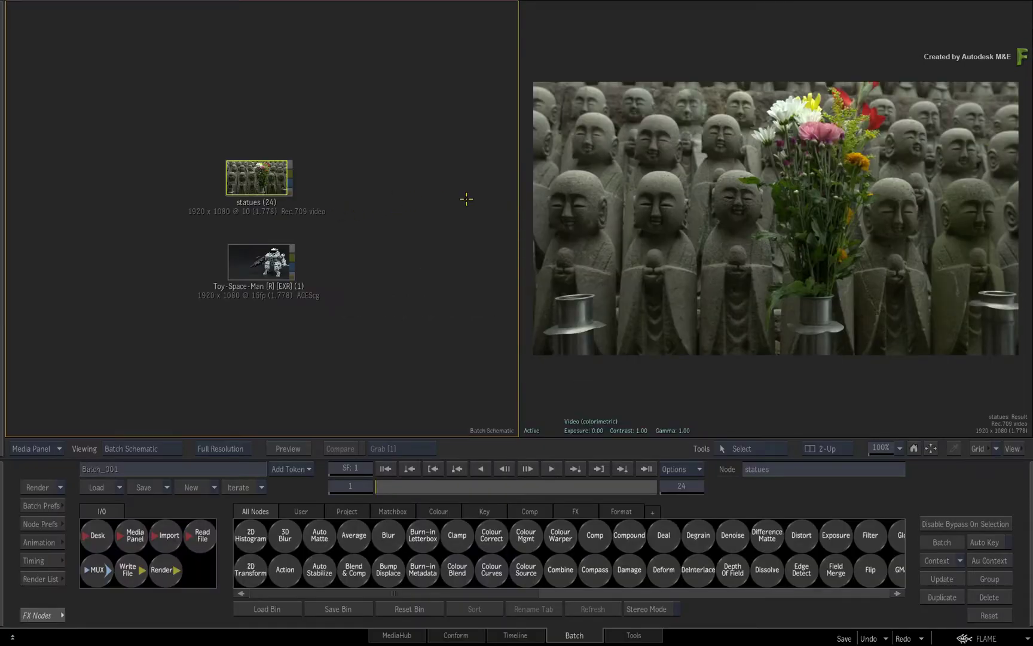
{"action": "left_click", "coordinate": [693, 374]}
{"action": "left_click_drag", "start_coordinate": [393, 491], "coordinate": [717, 410]}
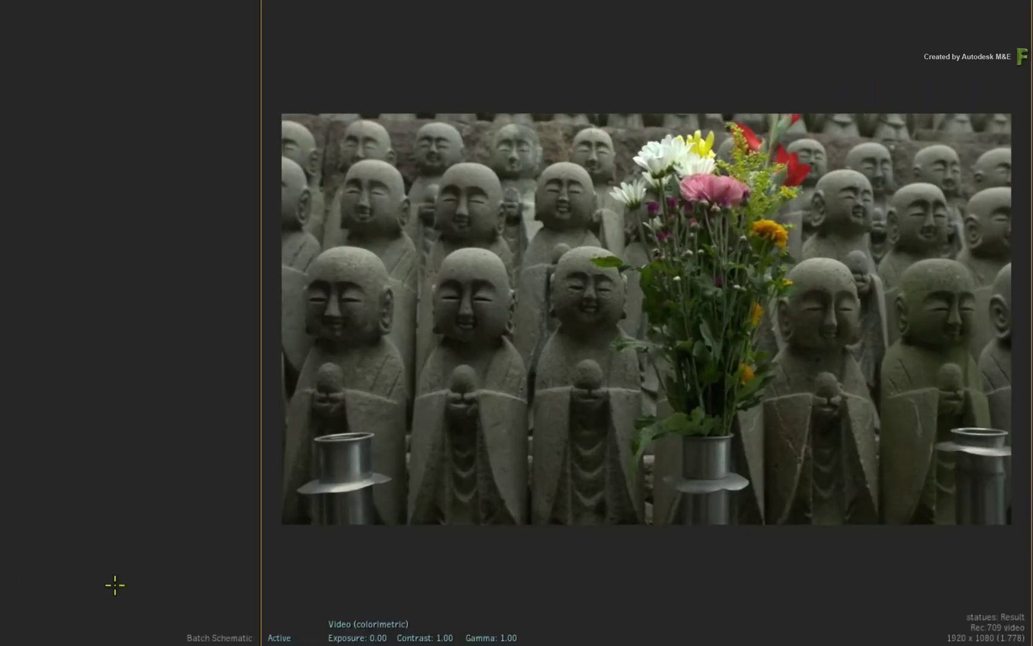
{"action": "right_click", "coordinate": [511, 303]}
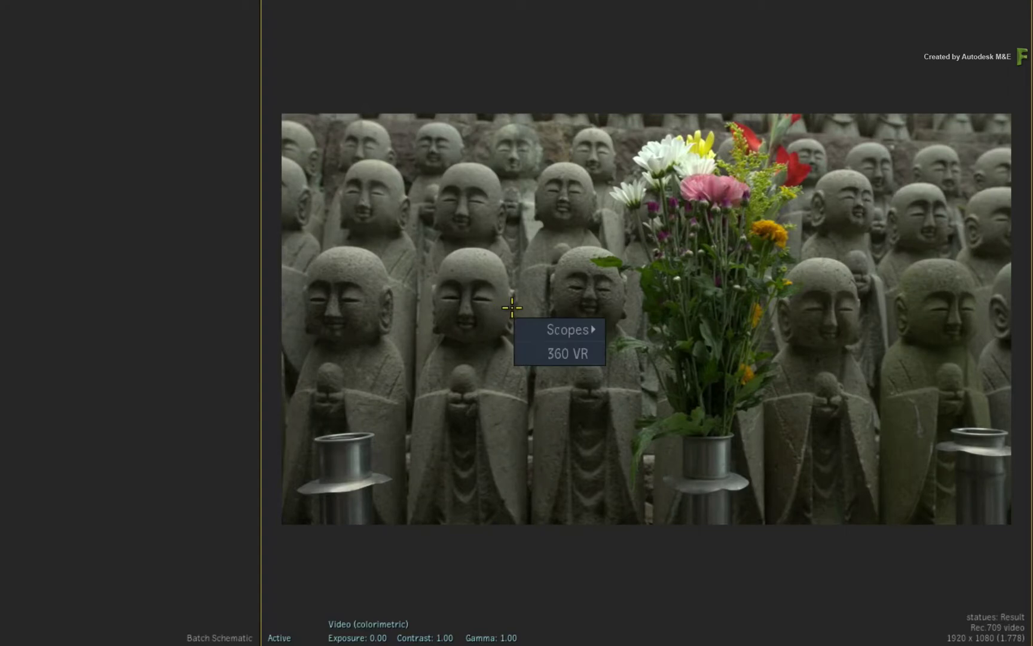
{"action": "mouse_move", "coordinate": [535, 324]}
{"action": "left_click", "coordinate": [608, 329]}
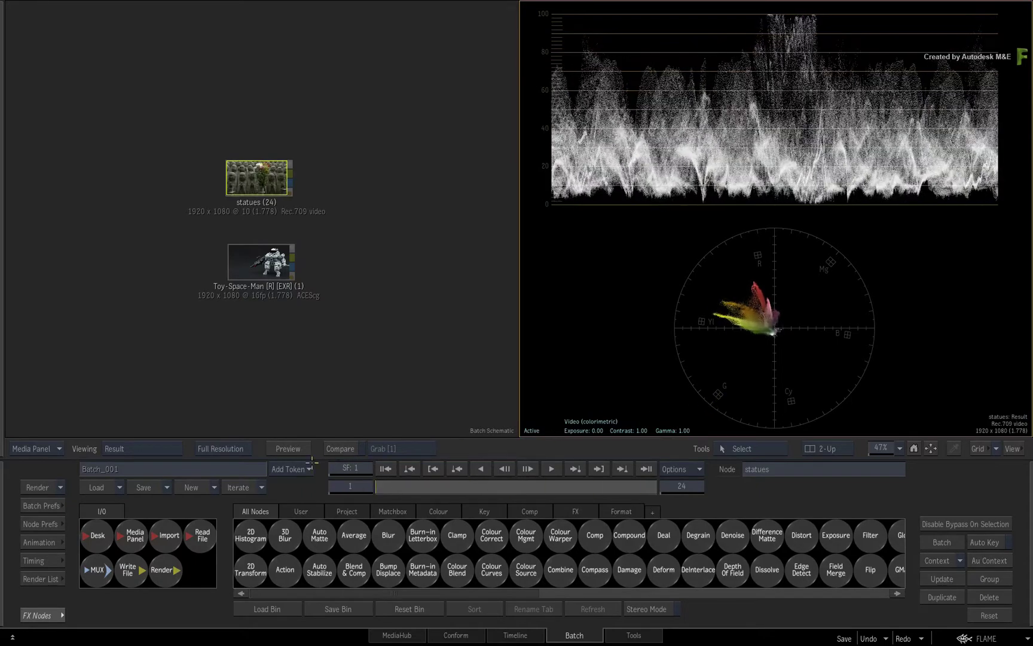
{"action": "left_click", "coordinate": [259, 264]}
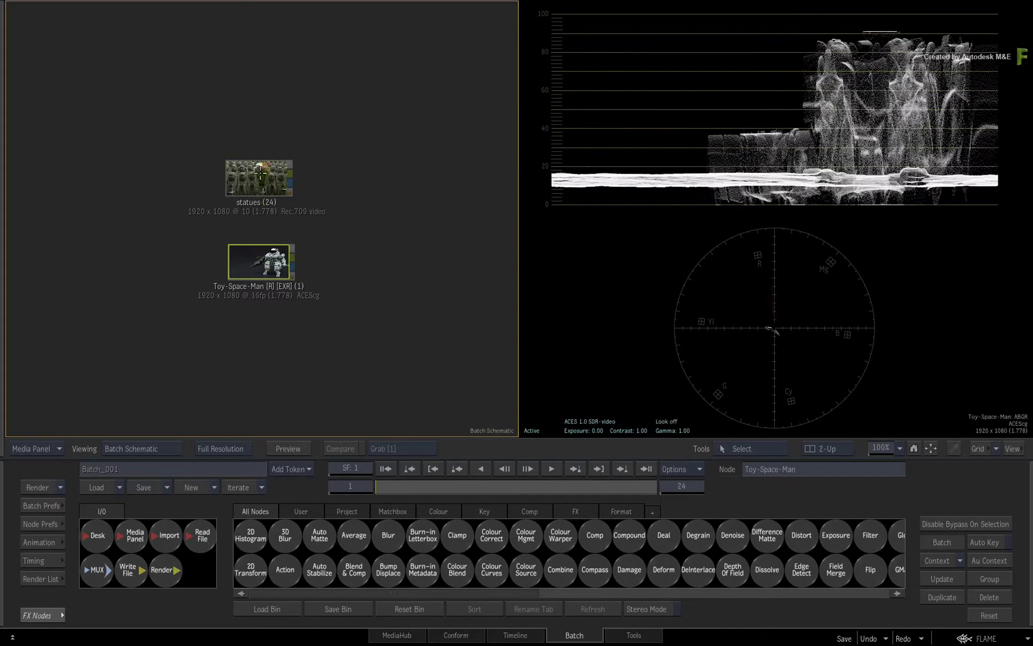
{"action": "left_click", "coordinate": [259, 176]}
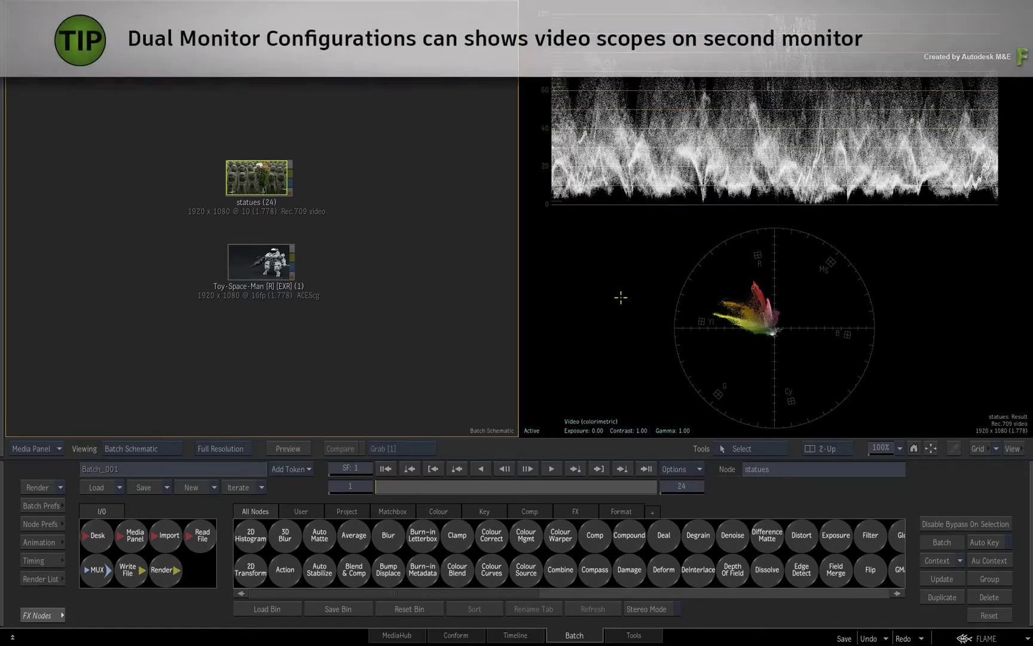
{"action": "key", "text": "space"}
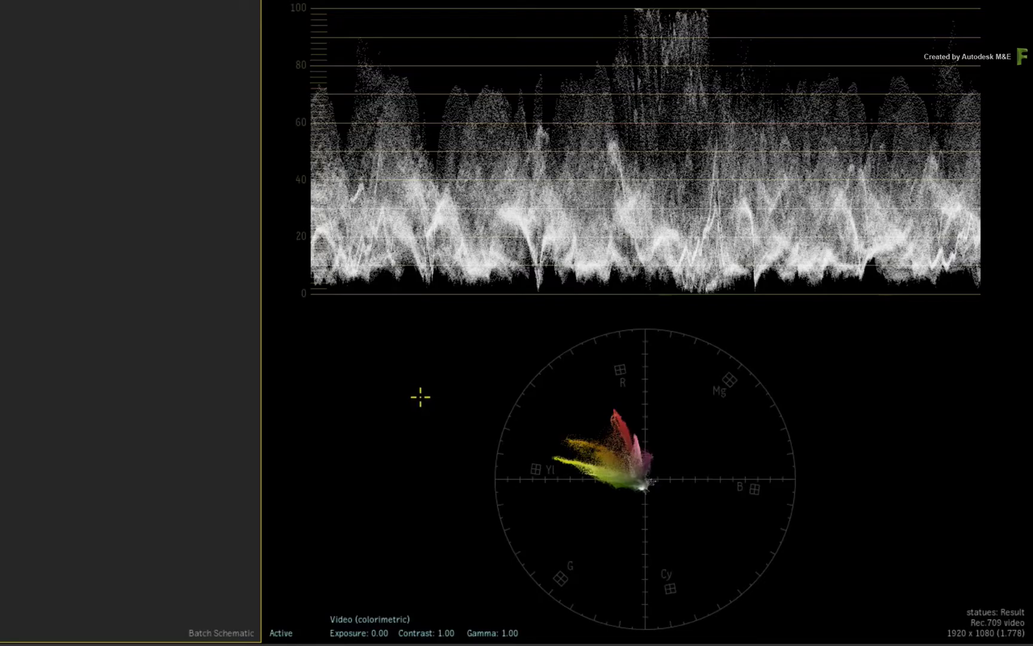
{"action": "right_click", "coordinate": [416, 378]}
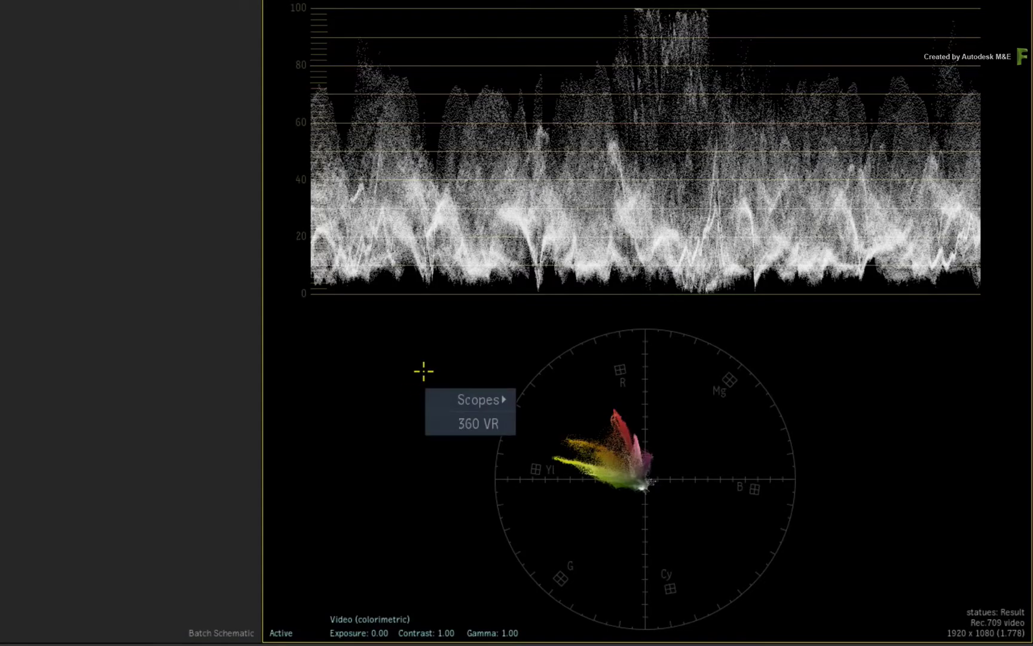
{"action": "mouse_move", "coordinate": [462, 397]}
{"action": "left_click", "coordinate": [535, 397]}
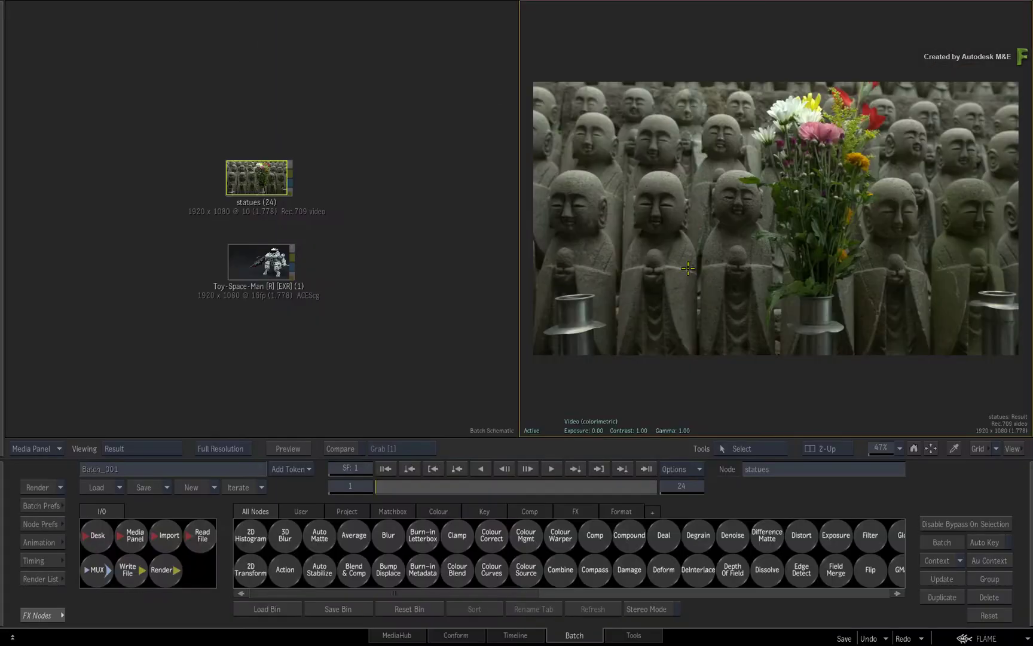
Step: Add a Colour Warper node fed by the statues clip and open the cwarp76 editor
{"action": "left_click", "coordinate": [262, 179]}
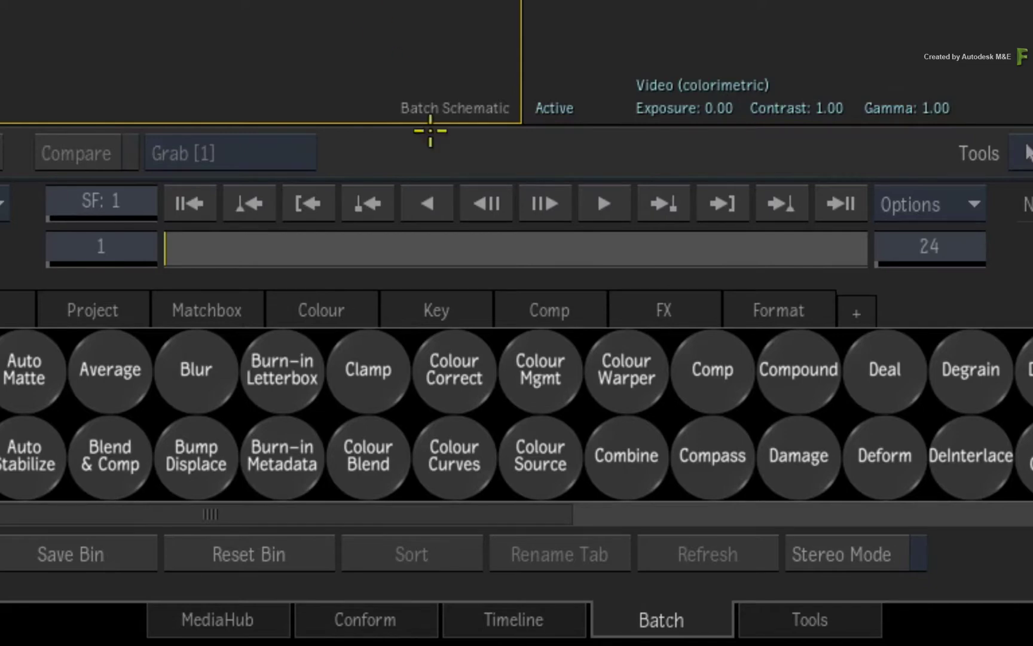
{"action": "key", "text": "c"}
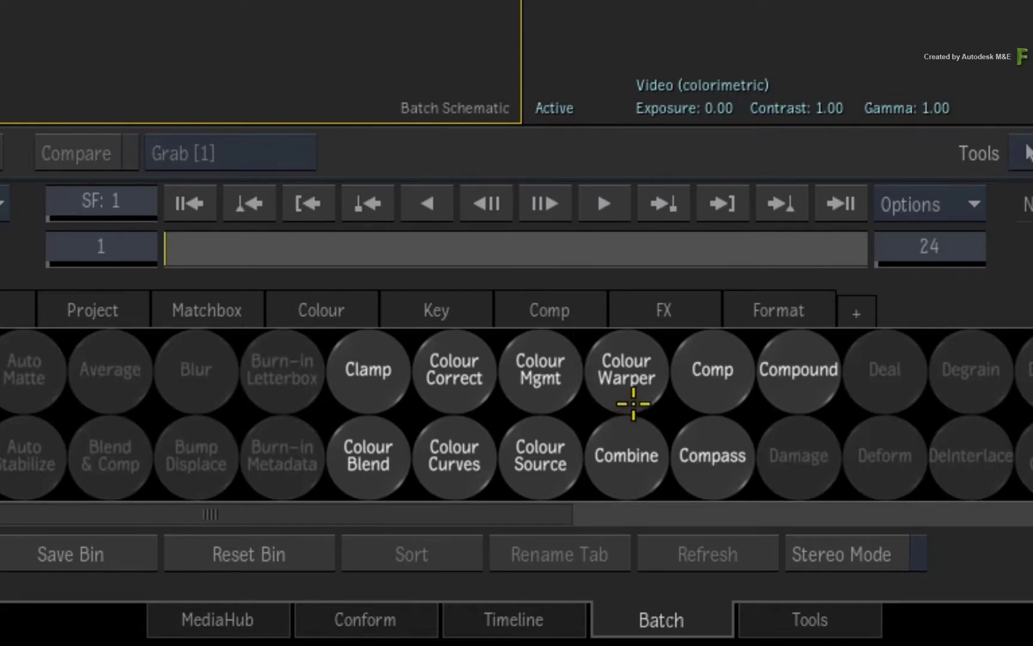
{"action": "left_click", "coordinate": [631, 377]}
{"action": "left_click_drag", "start_coordinate": [631, 376], "coordinate": [682, 255]}
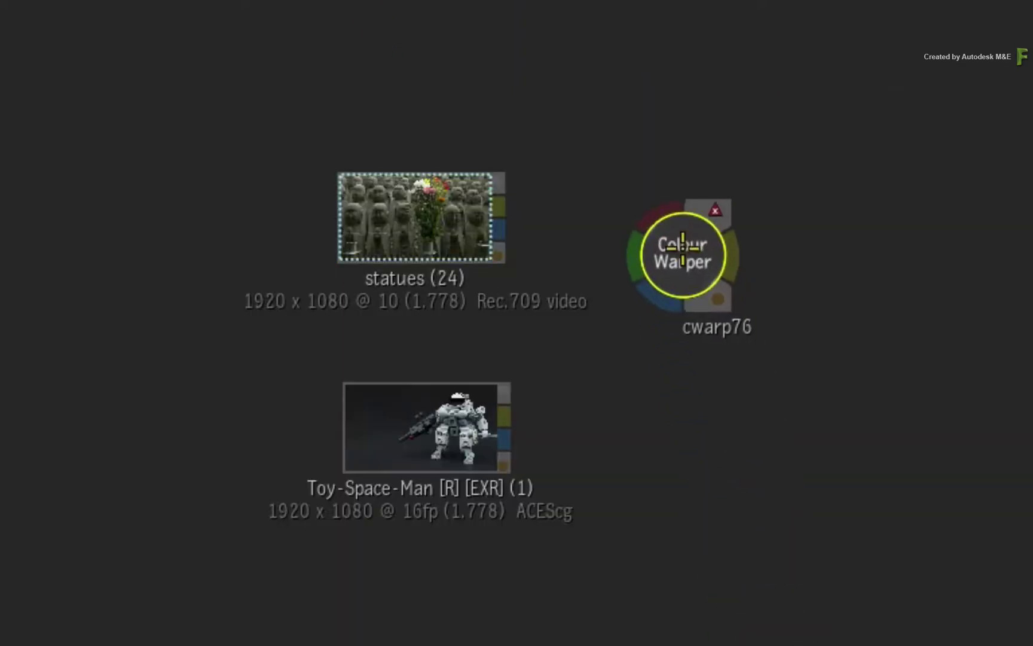
{"action": "left_click_drag", "start_coordinate": [498, 205], "coordinate": [725, 233]}
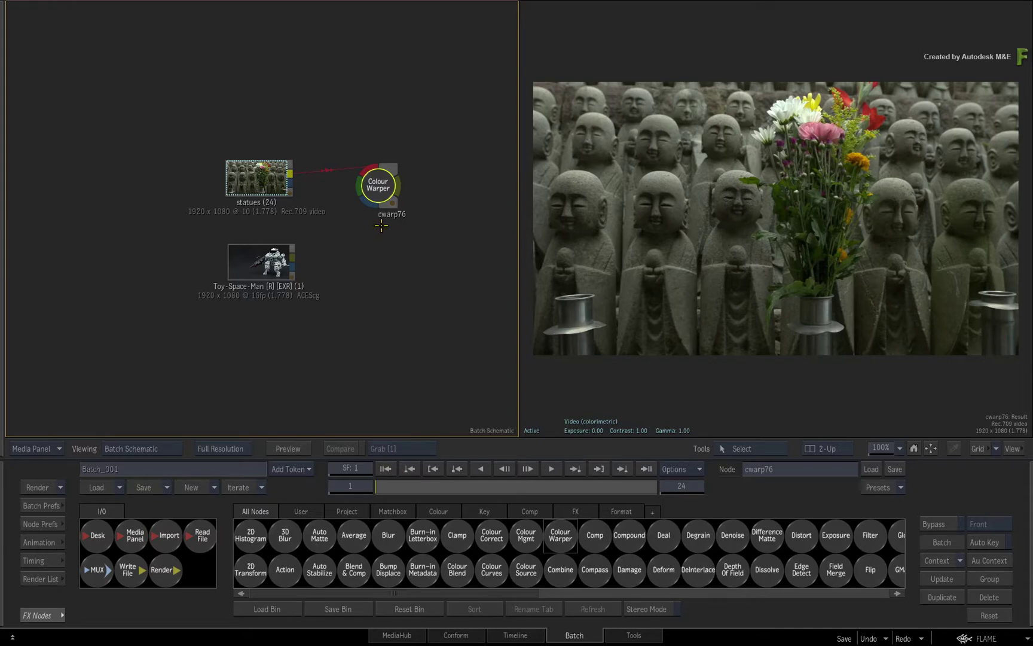
{"action": "double_click", "coordinate": [381, 190]}
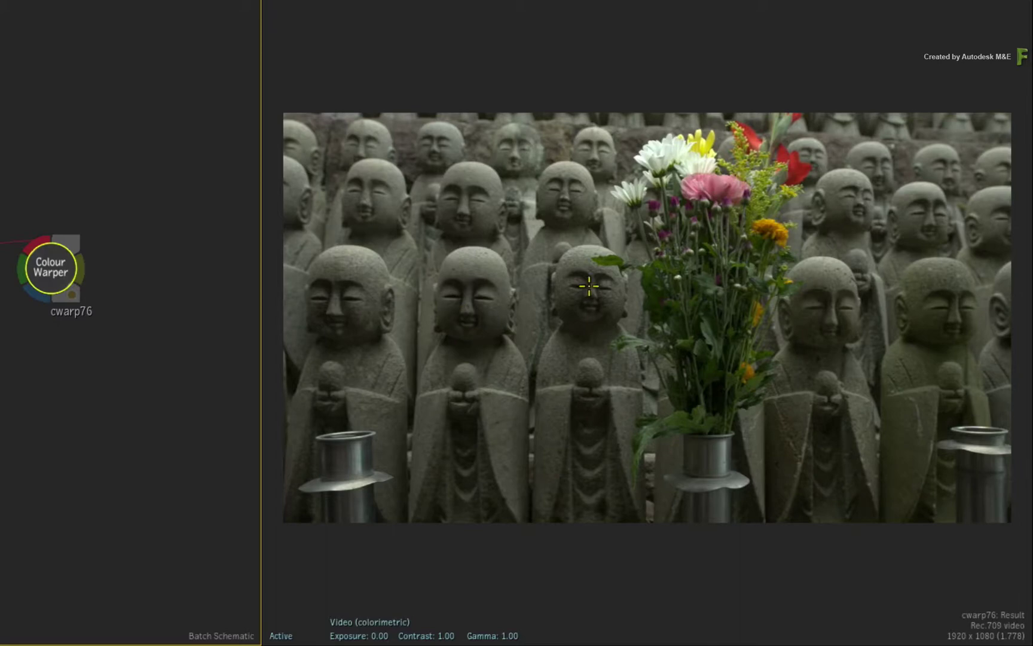
Step: Turn on scopes for the Colour Warper result in the viewer
{"action": "right_click", "coordinate": [728, 200]}
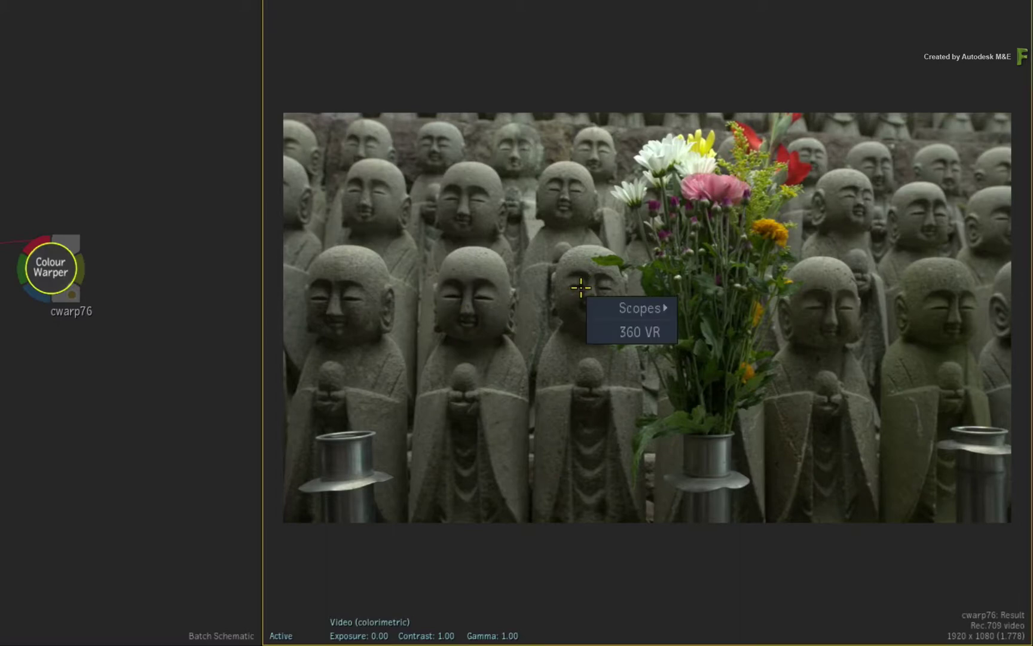
{"action": "mouse_move", "coordinate": [634, 302]}
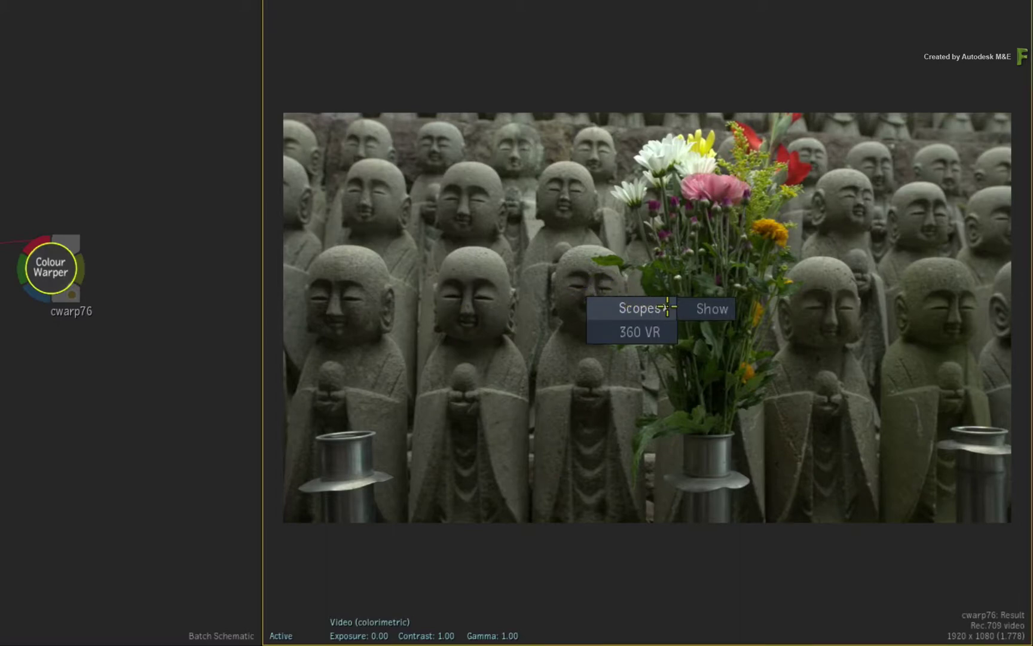
{"action": "left_click", "coordinate": [698, 307]}
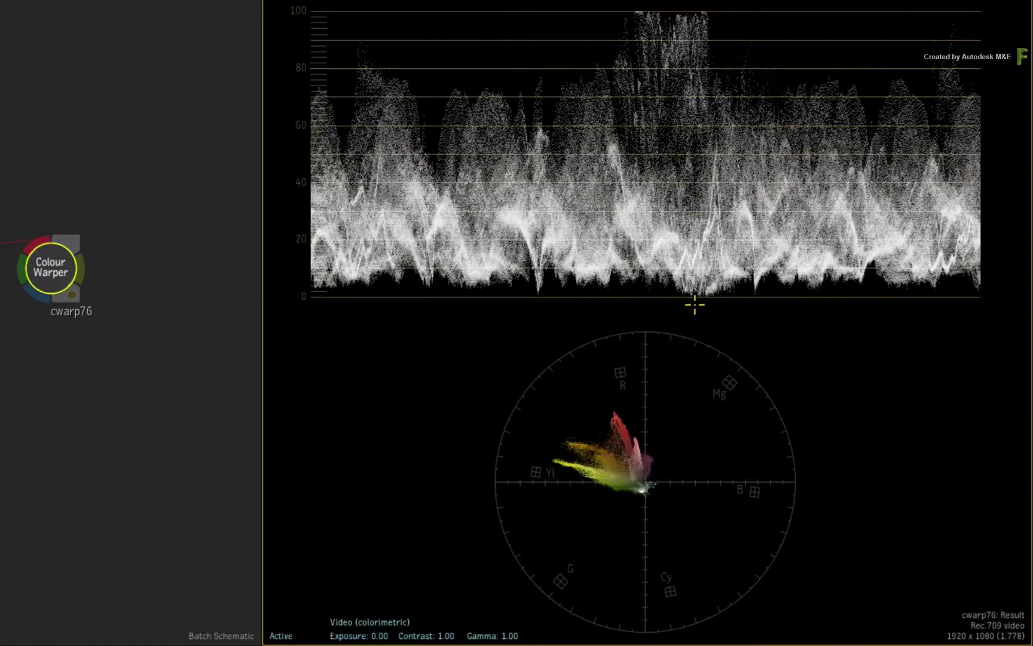
Step: Apply the Colour Warper scopes preset and enlarge the vectorscope, moving it right and down
{"action": "right_click", "coordinate": [470, 376]}
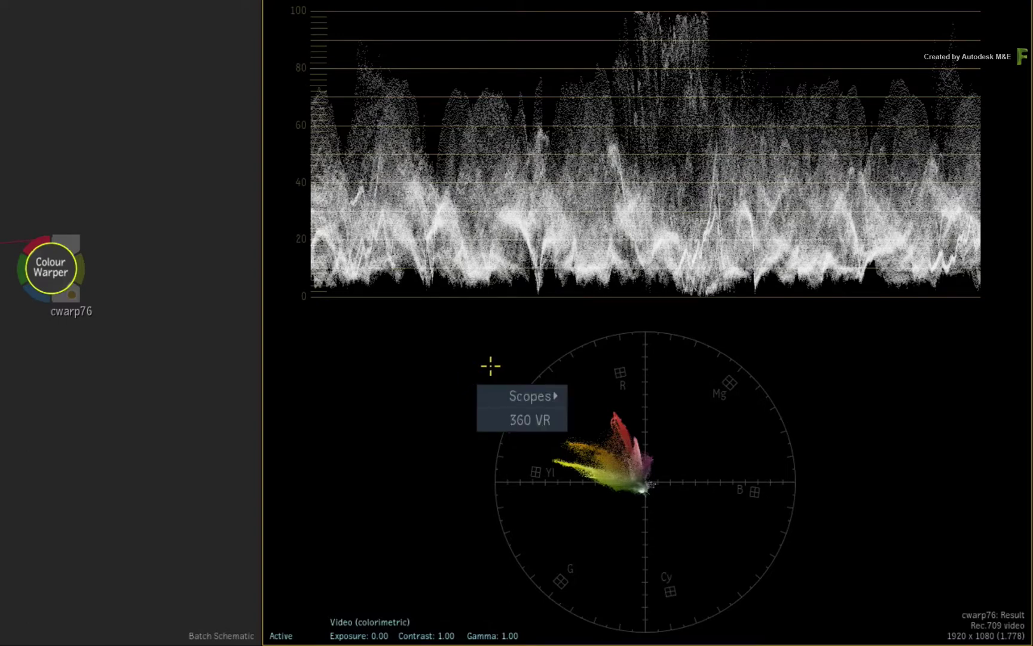
{"action": "mouse_move", "coordinate": [537, 392]}
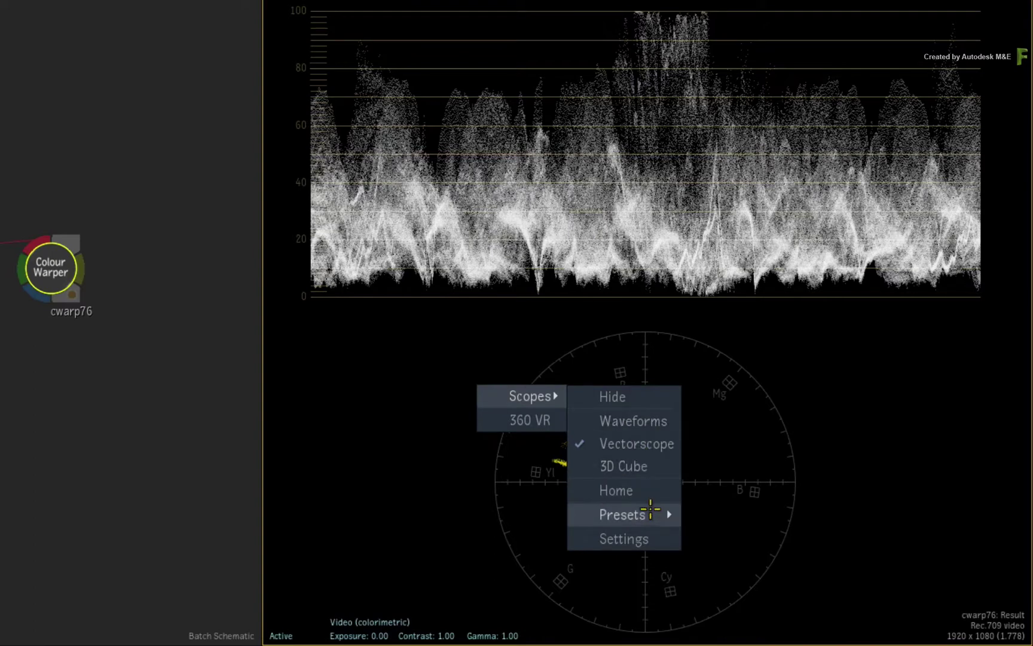
{"action": "mouse_move", "coordinate": [652, 513]}
{"action": "left_click", "coordinate": [691, 538]}
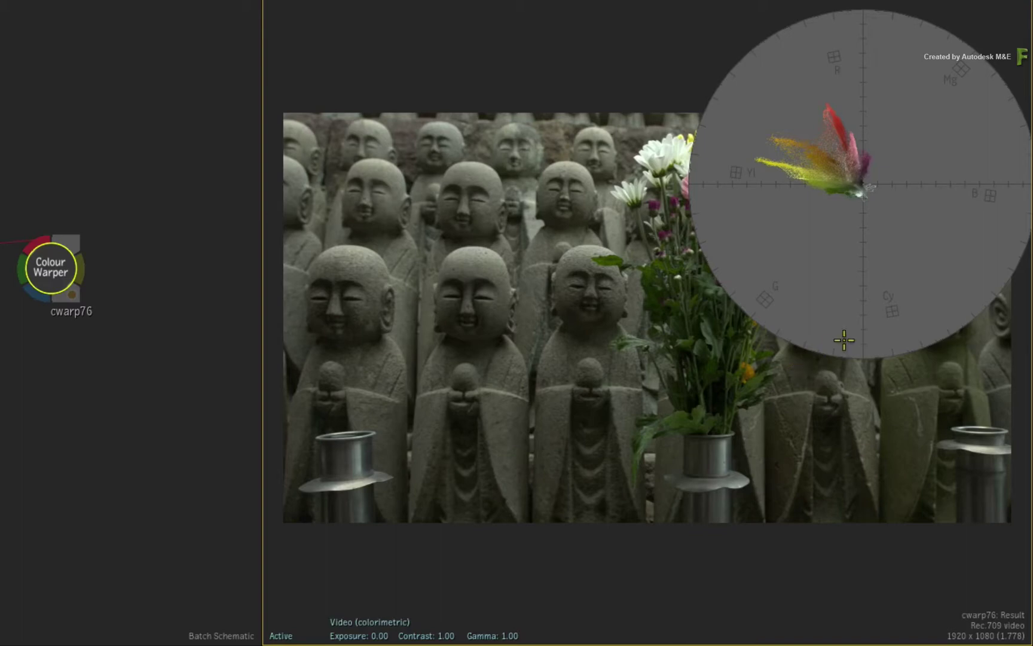
{"action": "scroll", "coordinate": [837, 228], "scroll_direction": "up", "scroll_amount": 4}
{"action": "left_click_drag", "start_coordinate": [823, 229], "coordinate": [890, 364]}
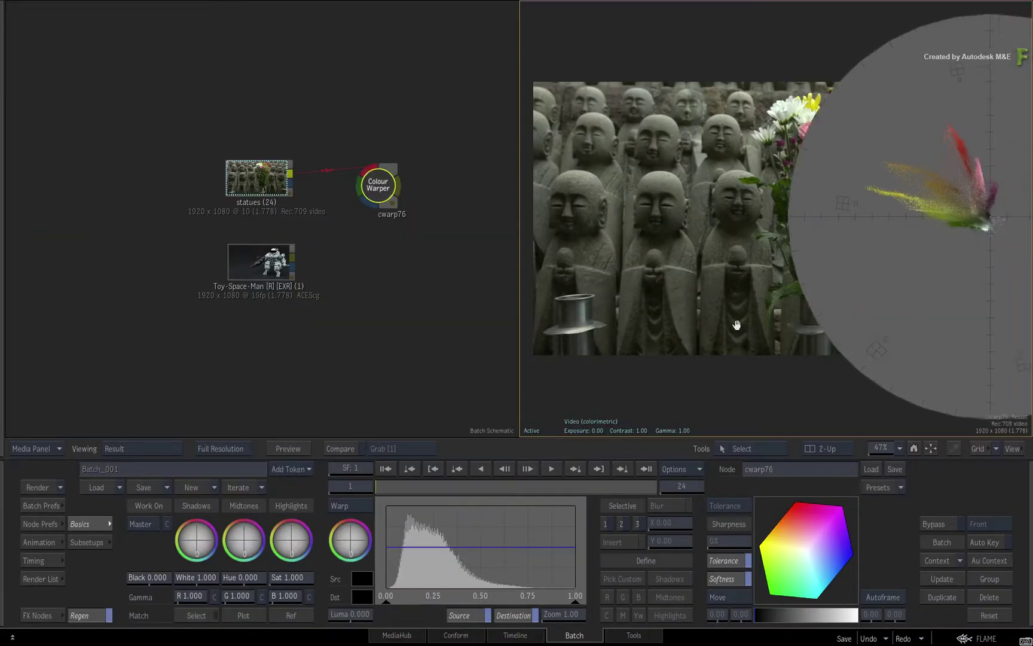
Step: Try a purple midtone tint on the statues, then reset the Midtones wheel
{"action": "left_click_drag", "start_coordinate": [693, 211], "coordinate": [637, 193]}
{"action": "left_click_drag", "start_coordinate": [905, 261], "coordinate": [887, 263]}
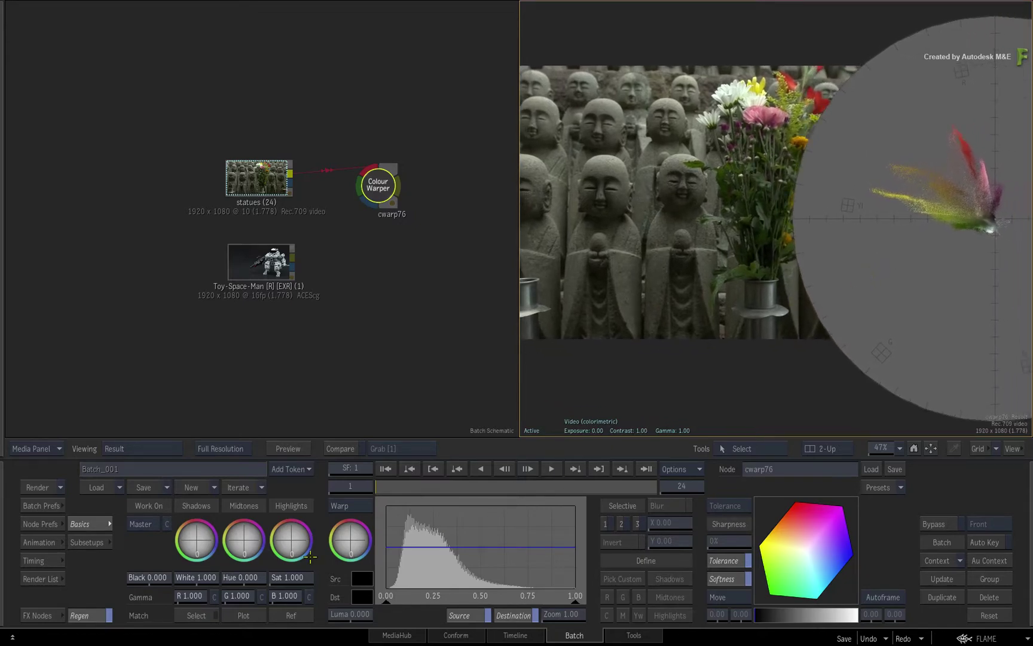
{"action": "mouse_move", "coordinate": [242, 538]}
{"action": "left_mouse_down"}
{"action": "mouse_move", "coordinate": [308, 475]}
{"action": "mouse_move", "coordinate": [239, 574]}
{"action": "mouse_move", "coordinate": [227, 577]}
{"action": "mouse_move", "coordinate": [257, 526]}
{"action": "mouse_move", "coordinate": [223, 575]}
{"action": "mouse_move", "coordinate": [263, 520]}
{"action": "mouse_move", "coordinate": [215, 574]}
{"action": "mouse_move", "coordinate": [179, 552]}
{"action": "mouse_move", "coordinate": [228, 520]}
{"action": "mouse_move", "coordinate": [318, 532]}
{"action": "left_mouse_up"}
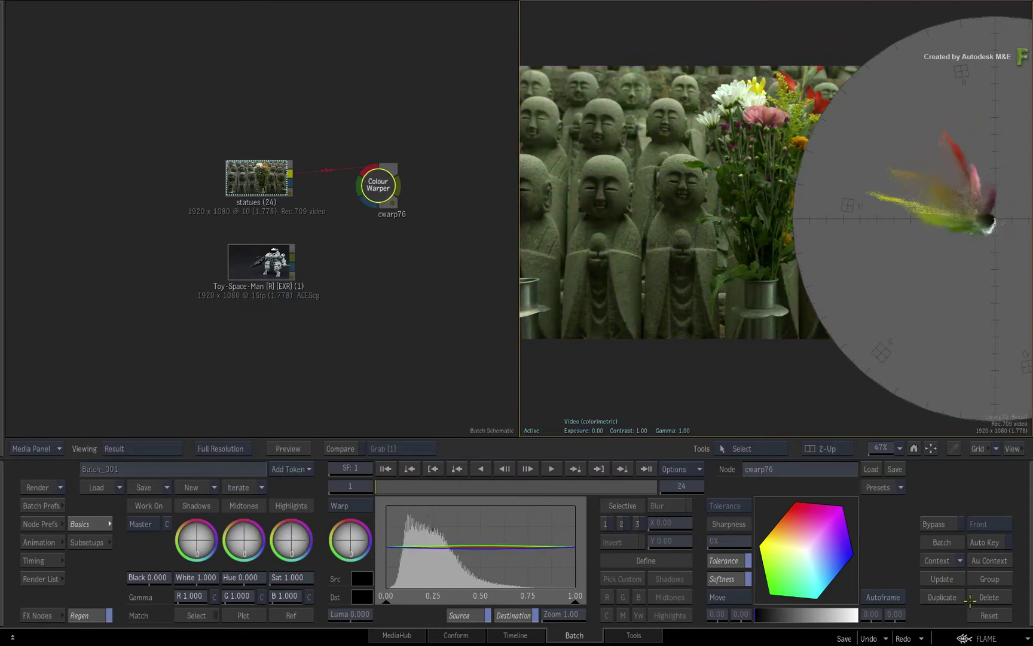
{"action": "left_click", "coordinate": [983, 616]}
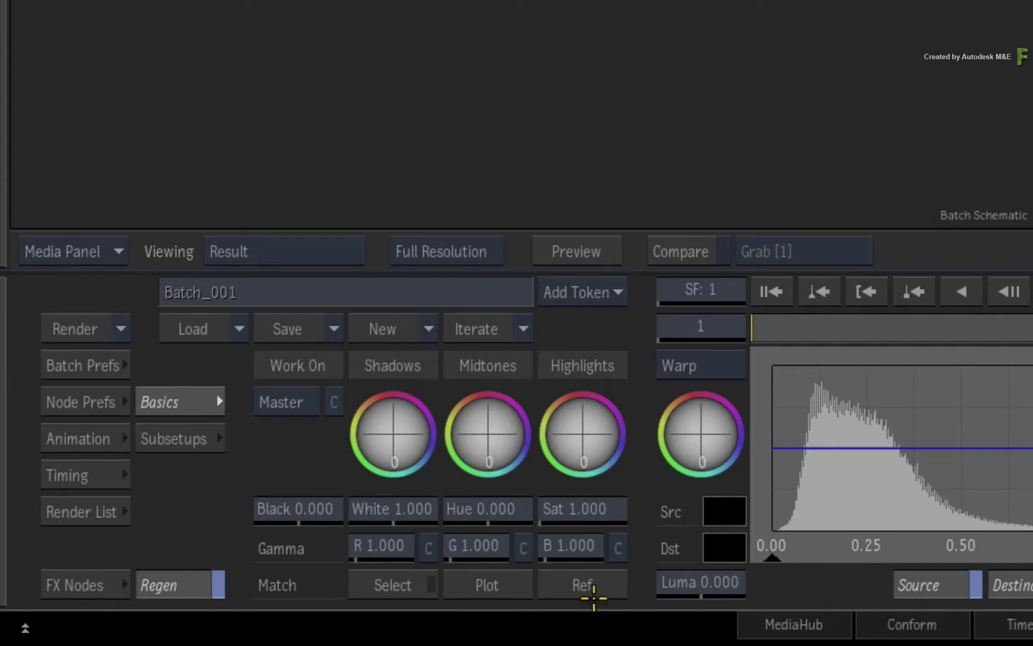
Step: Sample a pink flower colour as the Match reference and plot it on the vectorscope
{"action": "left_click", "coordinate": [608, 585]}
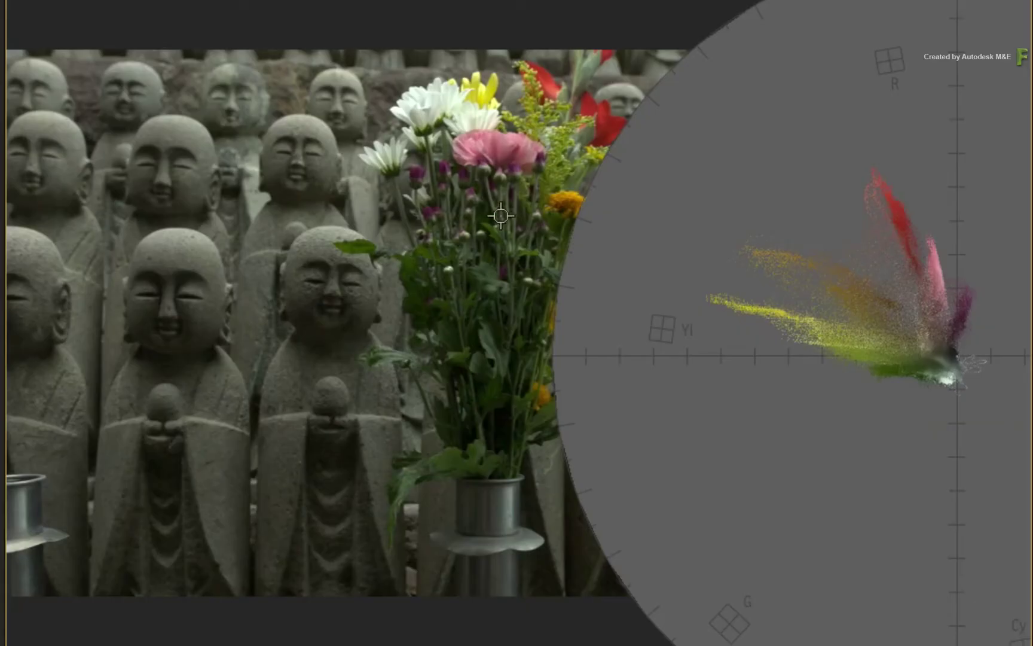
{"action": "left_click_drag", "start_coordinate": [502, 147], "coordinate": [482, 202]}
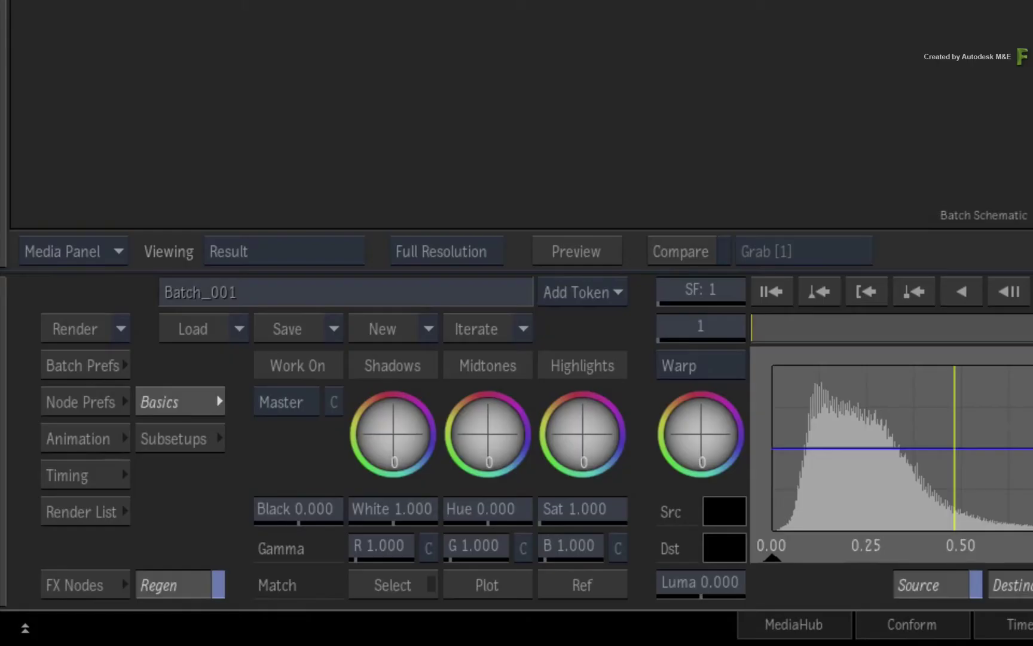
{"action": "left_click", "coordinate": [489, 584]}
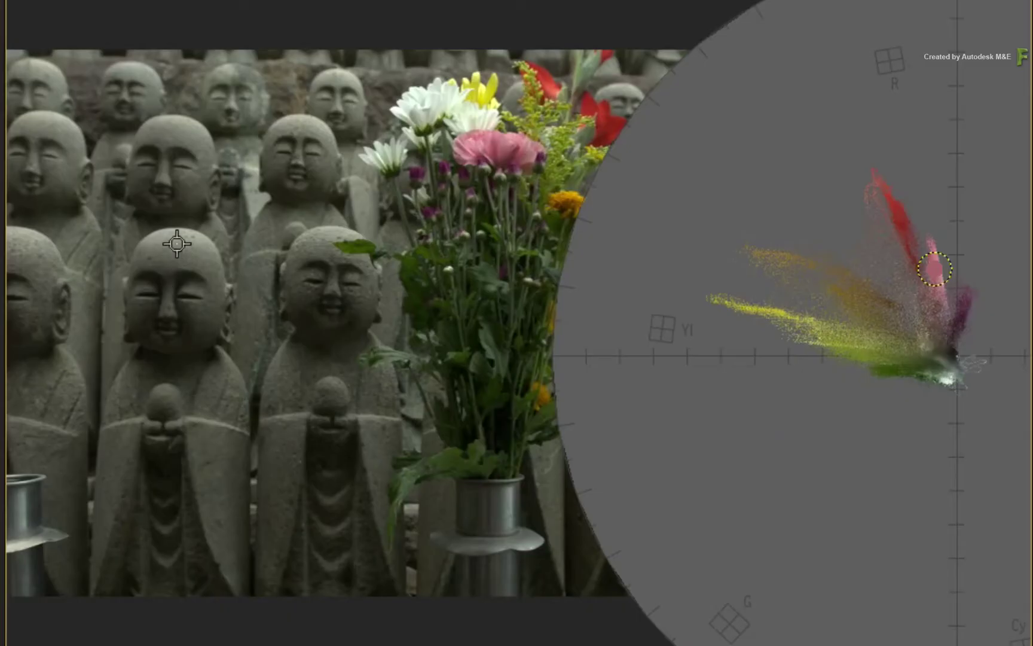
Step: Sample a grey from the statues and push the midtones toward red-magenta
{"action": "left_click", "coordinate": [179, 235]}
{"action": "key", "text": "grave"}
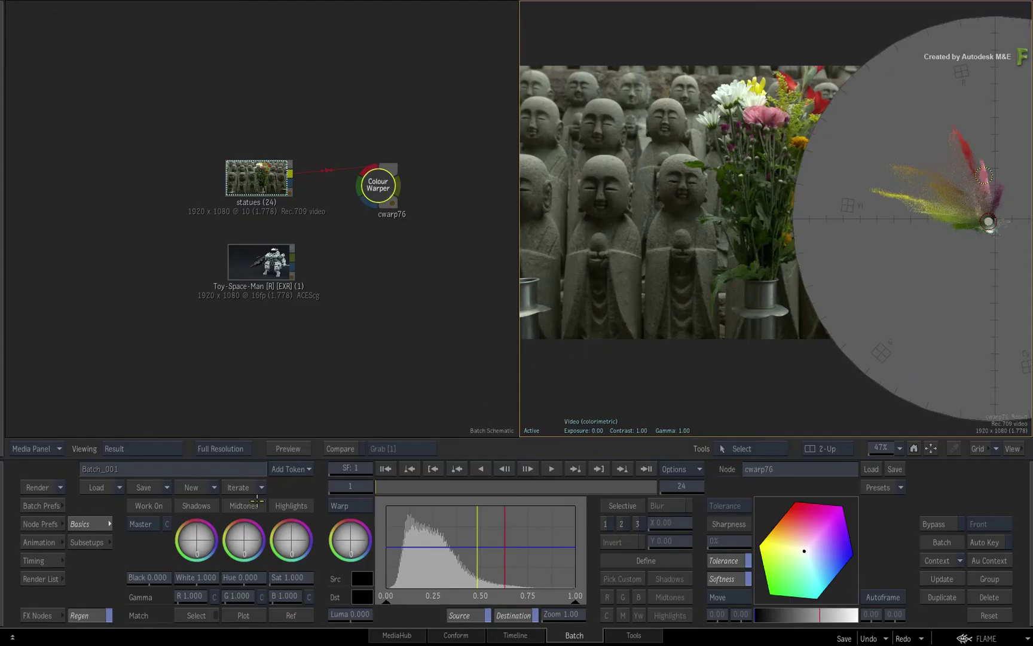
{"action": "left_click_drag", "start_coordinate": [244, 540], "coordinate": [248, 526]}
{"action": "key", "text": "grave"}
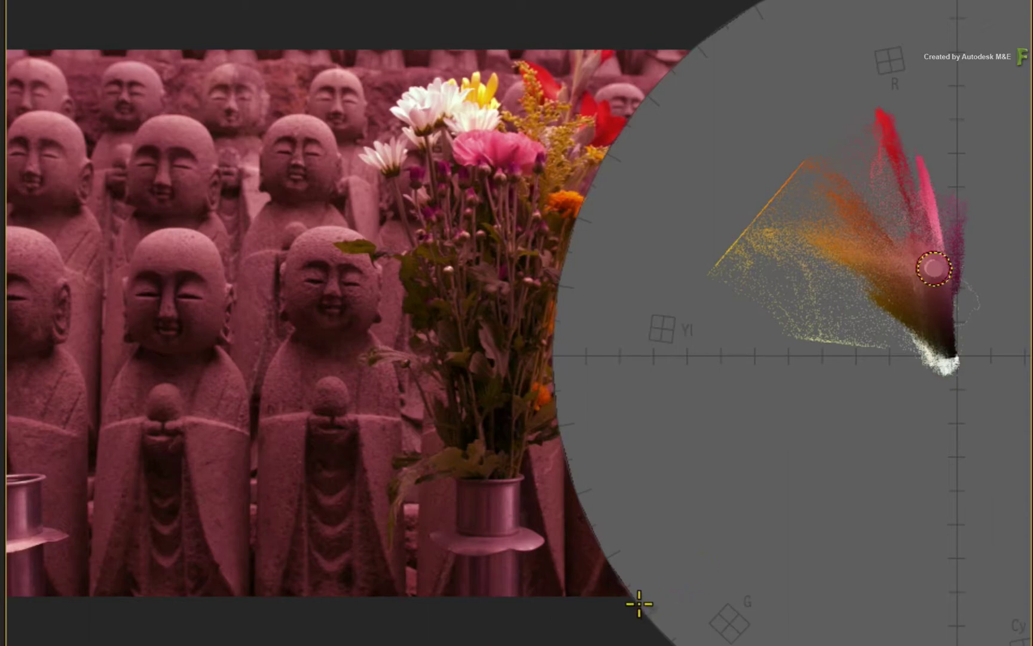
Step: Move the vectorscope overlay to reveal the vase and clear the sample highlights
{"action": "scroll", "coordinate": [907, 435], "scroll_direction": "down", "scroll_amount": 5}
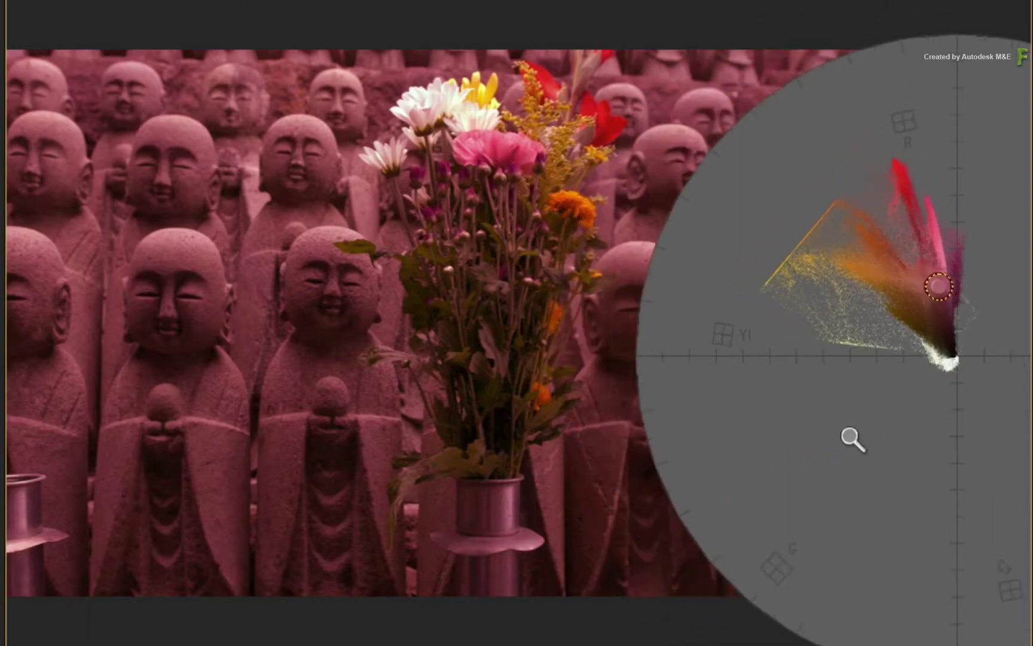
{"action": "left_click_drag", "start_coordinate": [895, 433], "coordinate": [761, 268]}
{"action": "scroll", "coordinate": [498, 497], "scroll_direction": "up", "scroll_amount": 4}
{"action": "left_click_drag", "start_coordinate": [606, 544], "coordinate": [595, 507]}
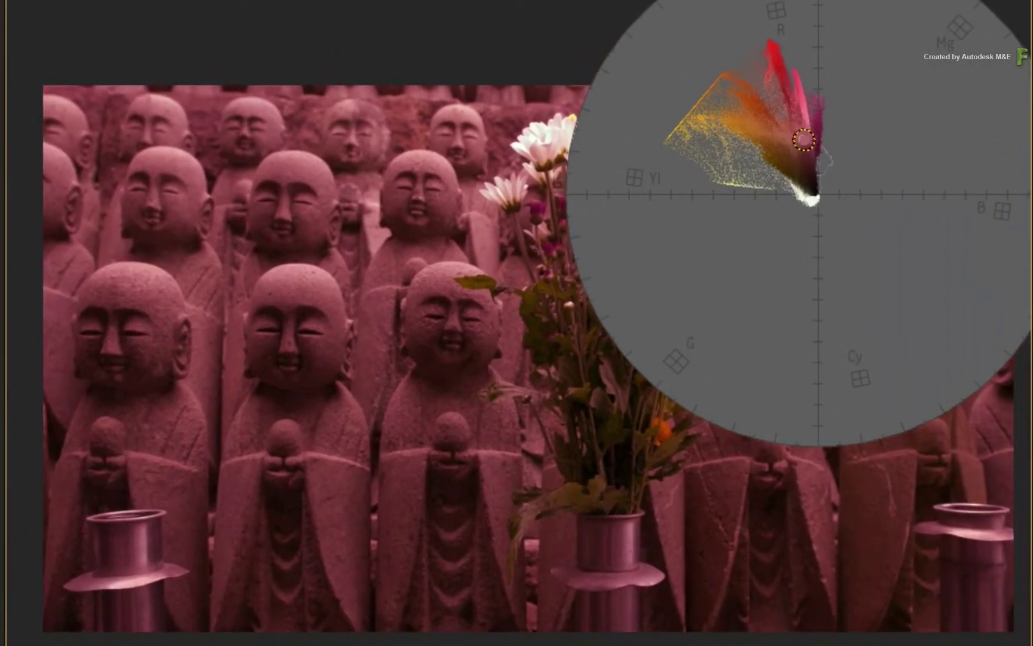
{"action": "left_click_drag", "start_coordinate": [767, 272], "coordinate": [837, 283]}
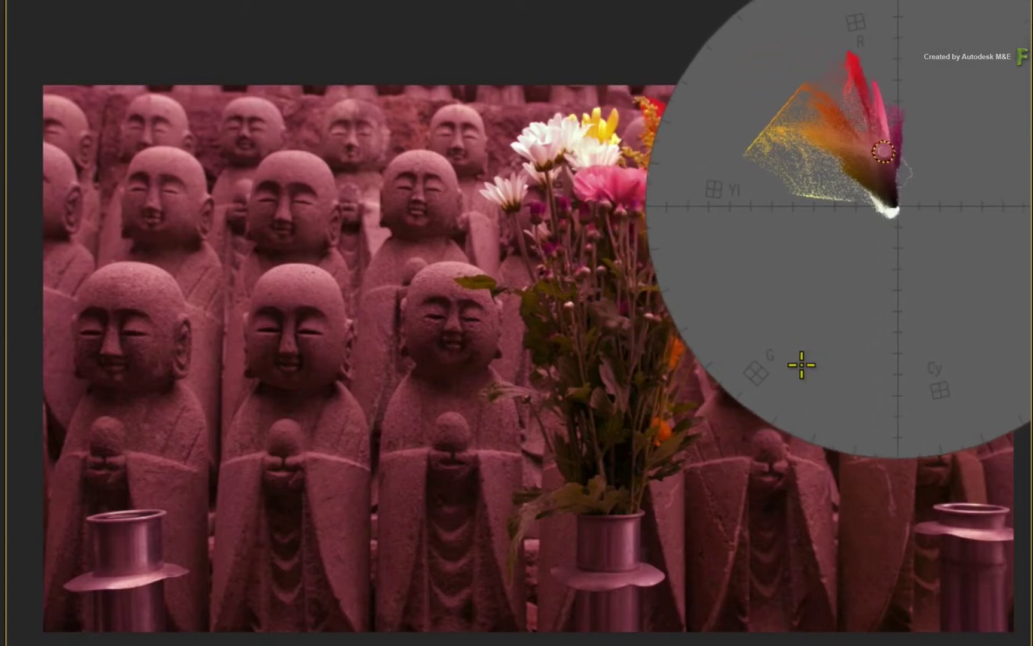
{"action": "right_click", "coordinate": [781, 262]}
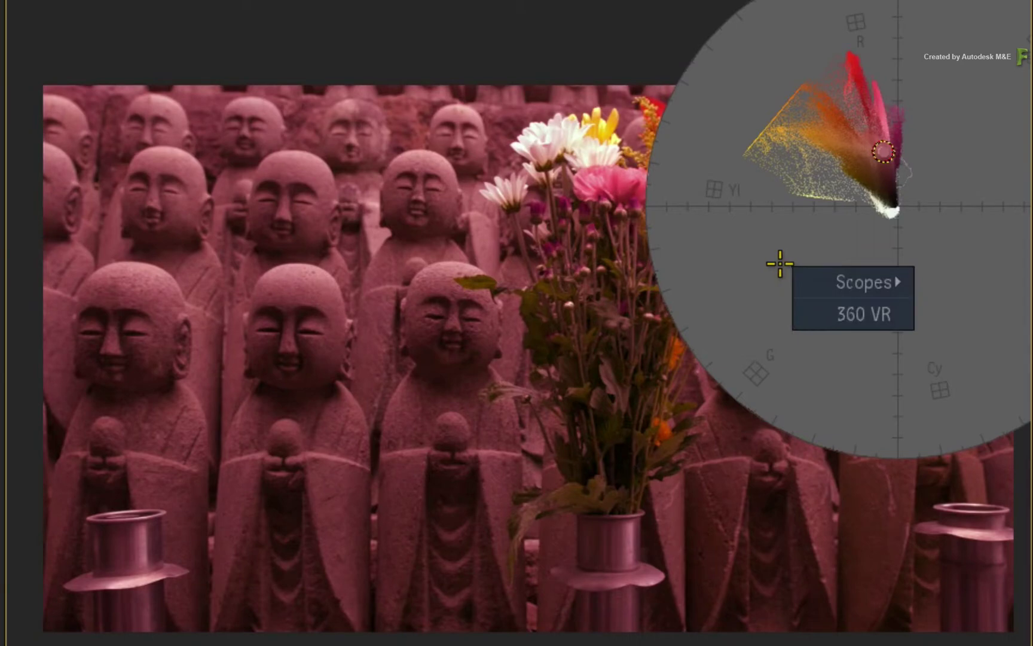
{"action": "mouse_move", "coordinate": [815, 278]}
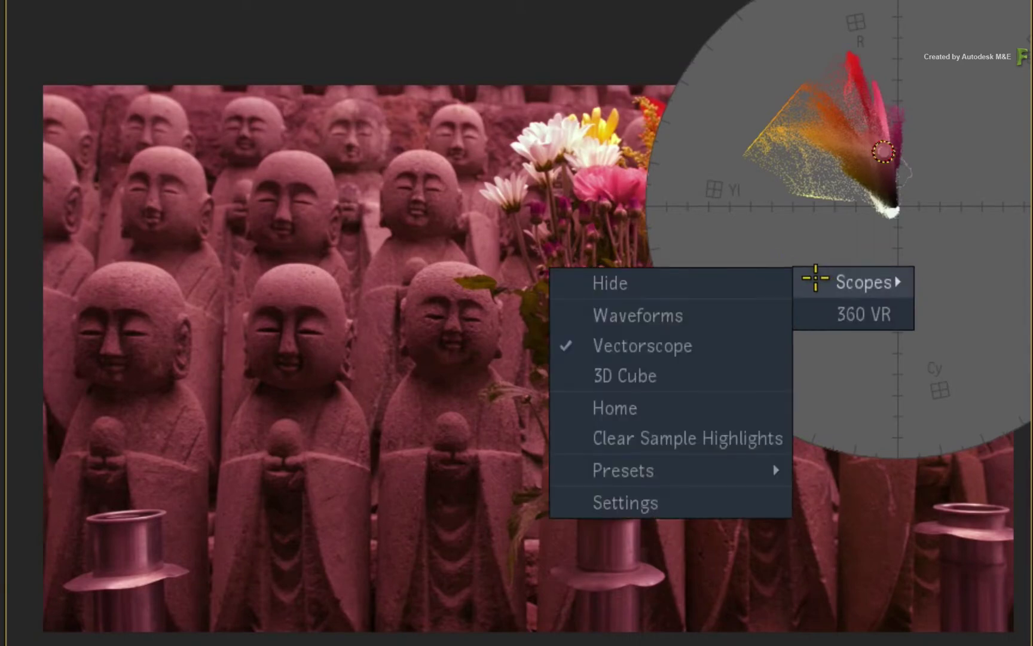
{"action": "left_click", "coordinate": [572, 435]}
{"action": "key", "text": "grave"}
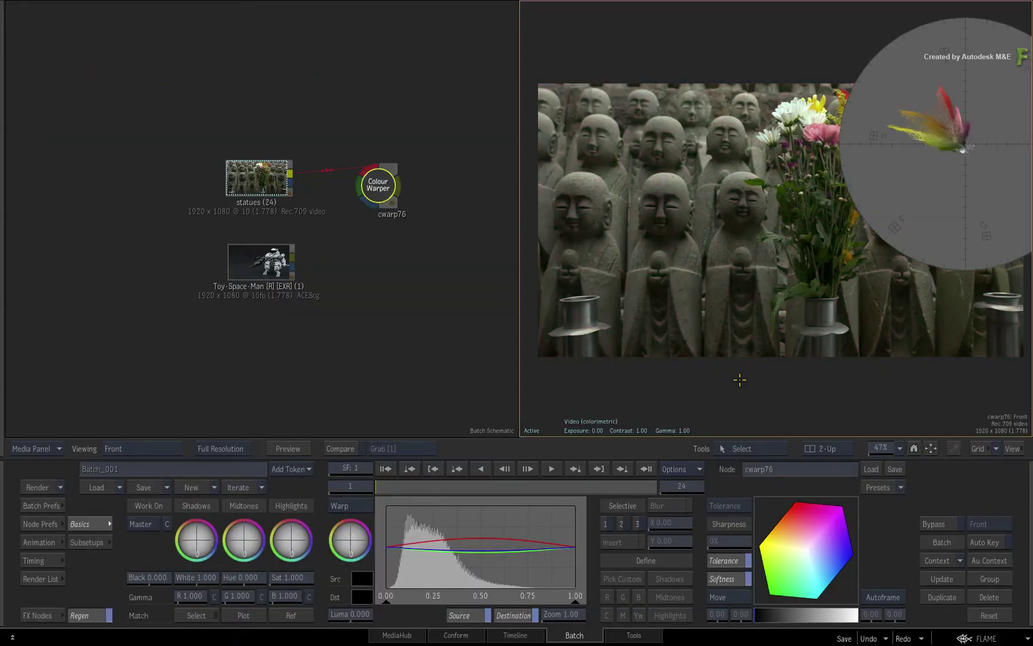
Step: Switch the viewer from Front to the red-tinted Result
{"action": "key", "text": "F4"}
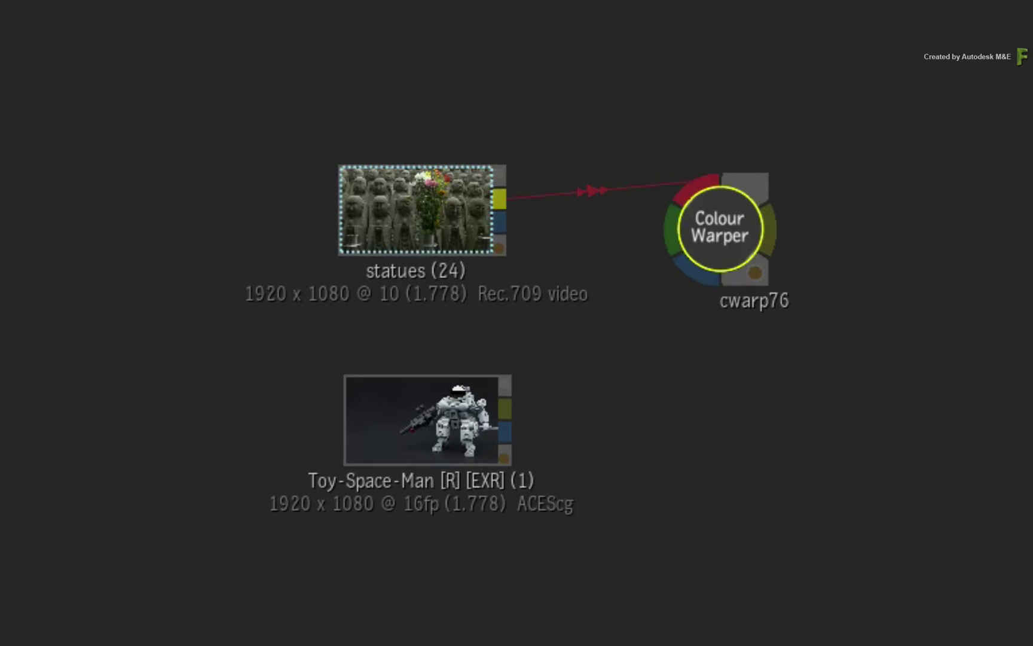
Step: Delete cwarp76 and add a Look node, look76, fed by statues, with its controls open
{"action": "left_click_drag", "start_coordinate": [733, 218], "coordinate": [649, 645]}
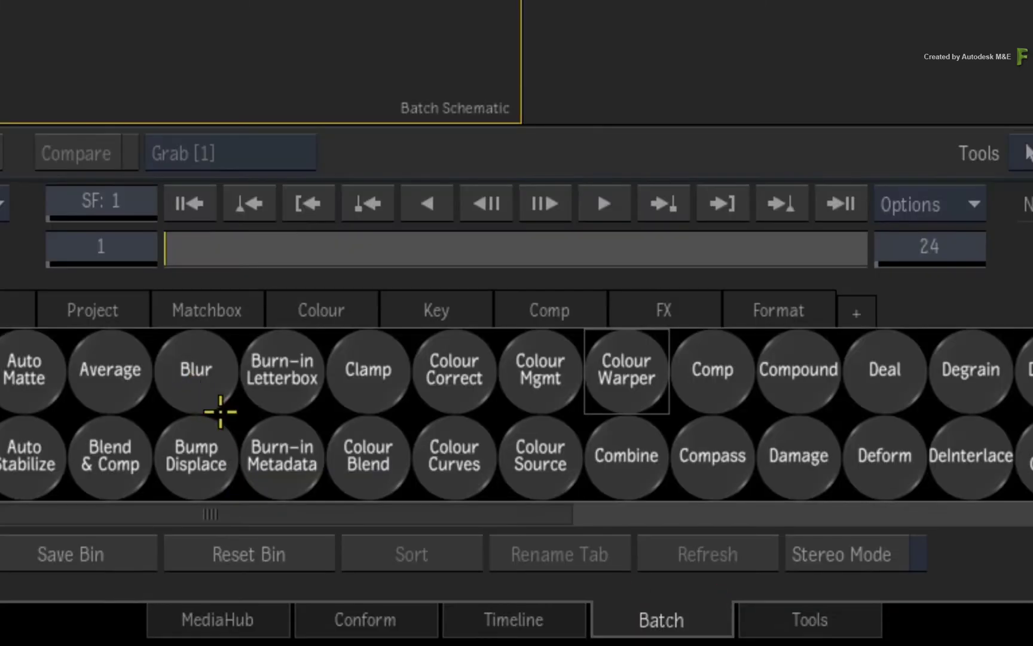
{"action": "key", "text": "l"}
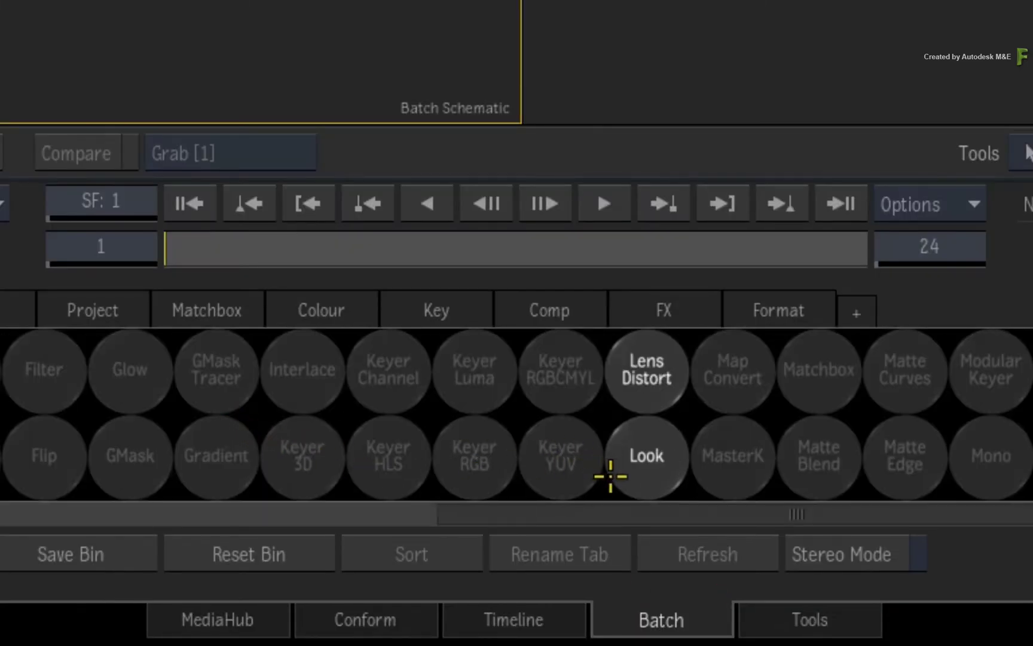
{"action": "left_click_drag", "start_coordinate": [634, 455], "coordinate": [694, 203]}
{"action": "left_click_drag", "start_coordinate": [472, 181], "coordinate": [687, 198]}
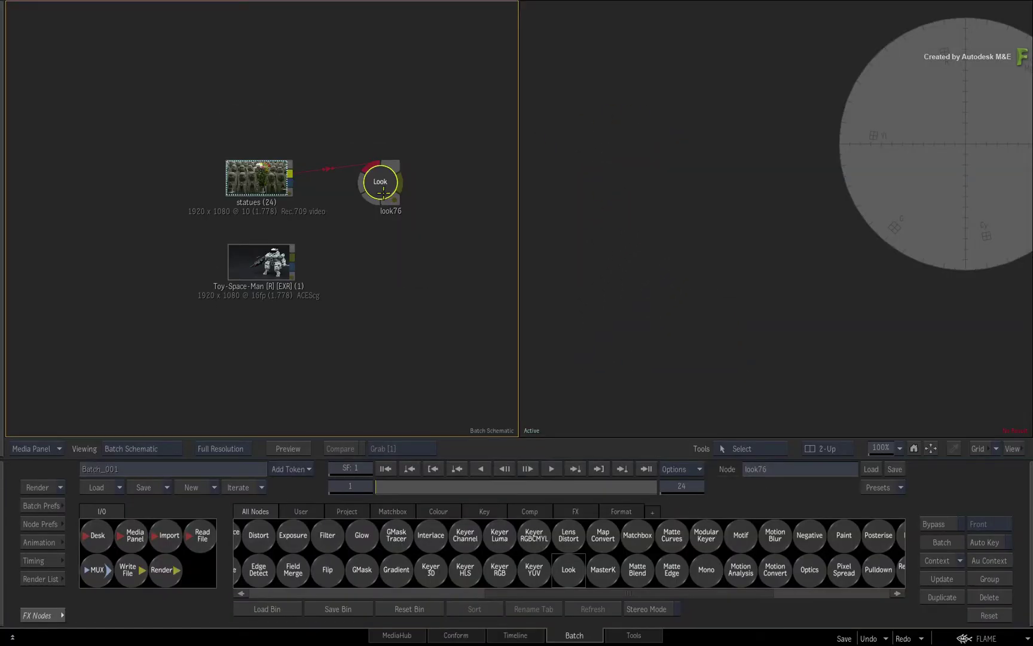
{"action": "left_click", "coordinate": [383, 192]}
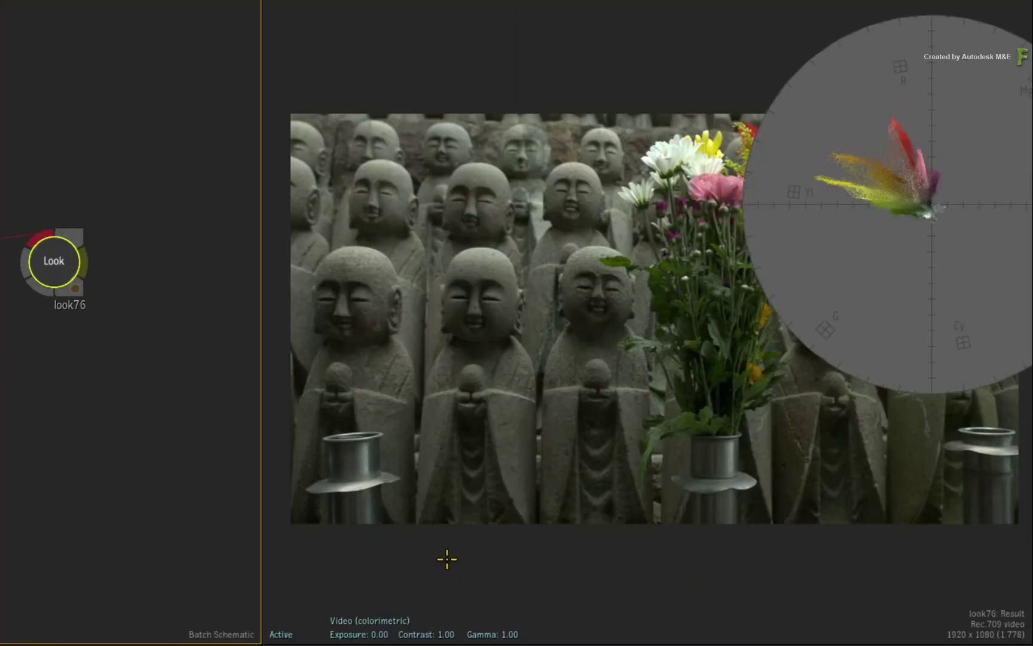
Step: Switch the scopes to the Trio preset: RGB parade, vectorscope and luma waveform
{"action": "right_click", "coordinate": [525, 302]}
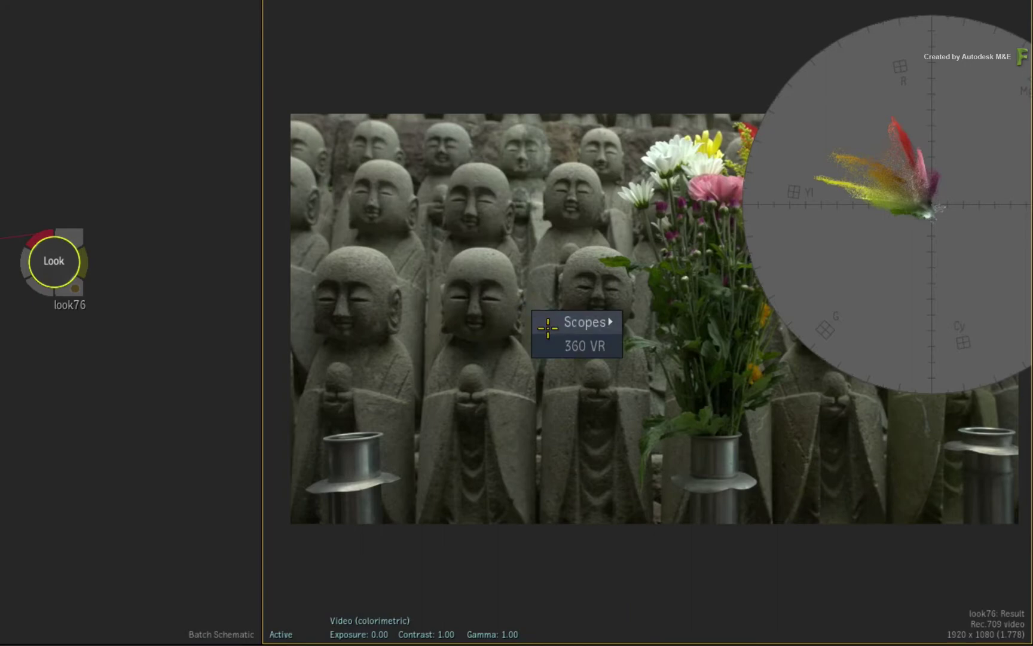
{"action": "mouse_move", "coordinate": [550, 326]}
{"action": "mouse_move", "coordinate": [673, 439]}
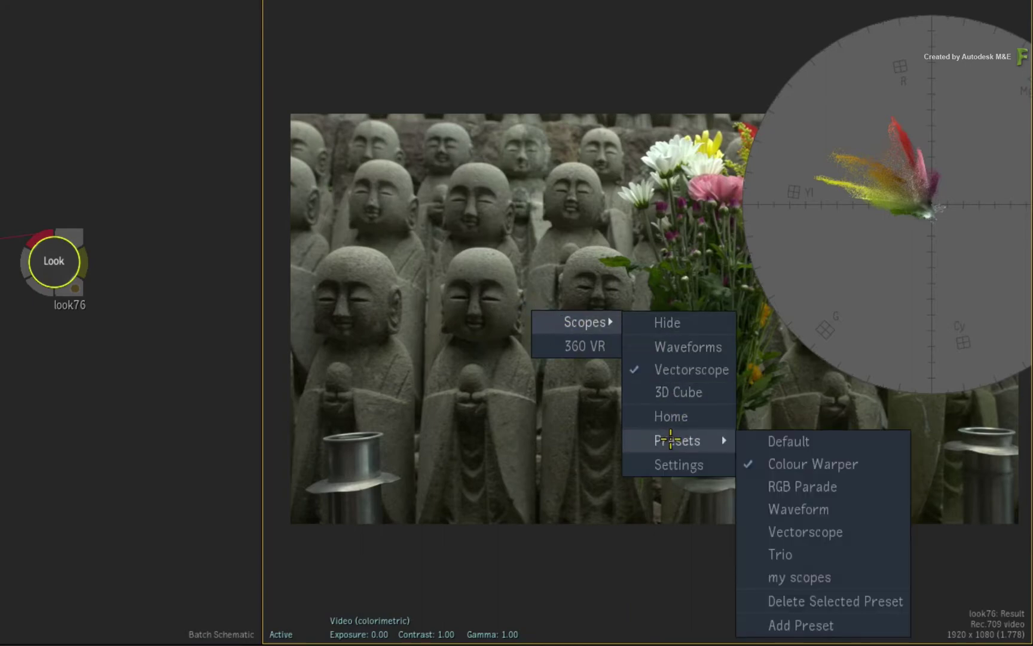
{"action": "left_click", "coordinate": [851, 553]}
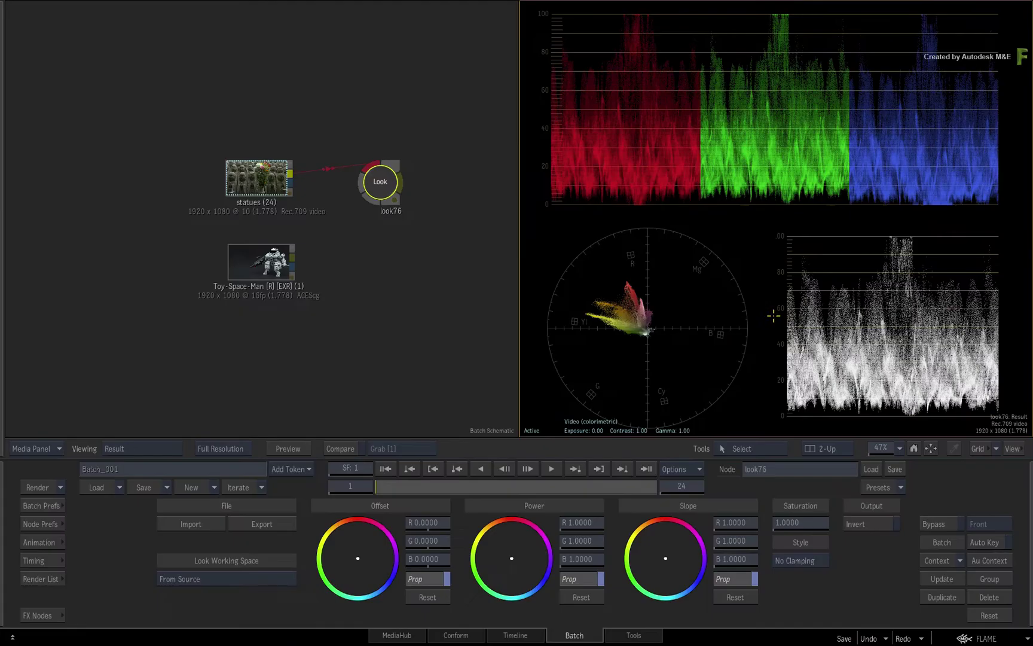
Step: Show the Result and grade look76 purple: Offset 0.0210, higher Power/Slope, magenta and red balances
{"action": "left_click", "coordinate": [381, 183]}
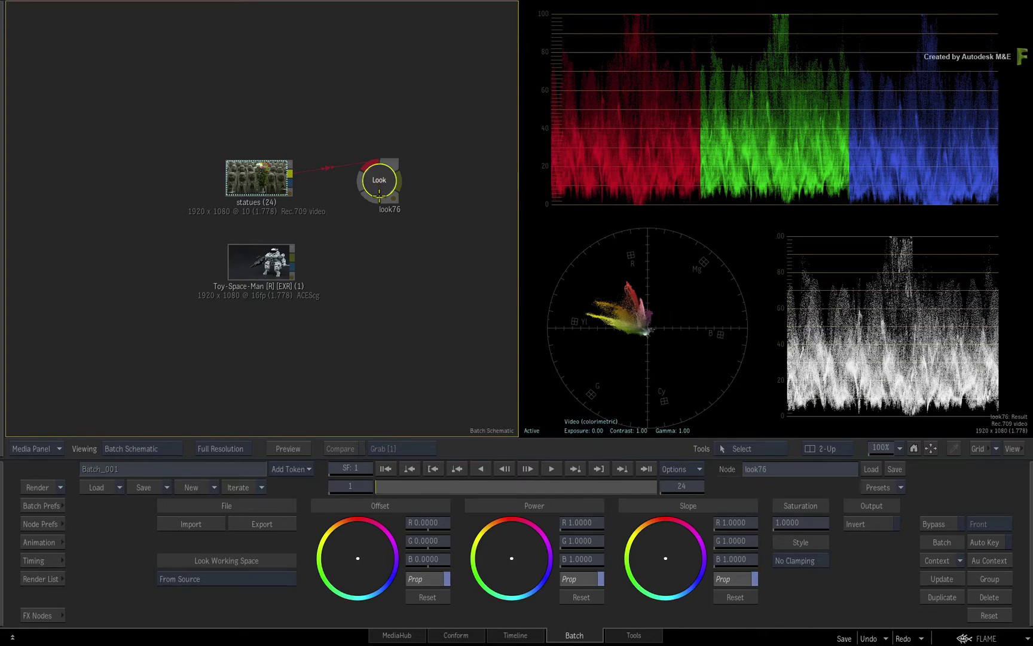
{"action": "key", "text": "F4"}
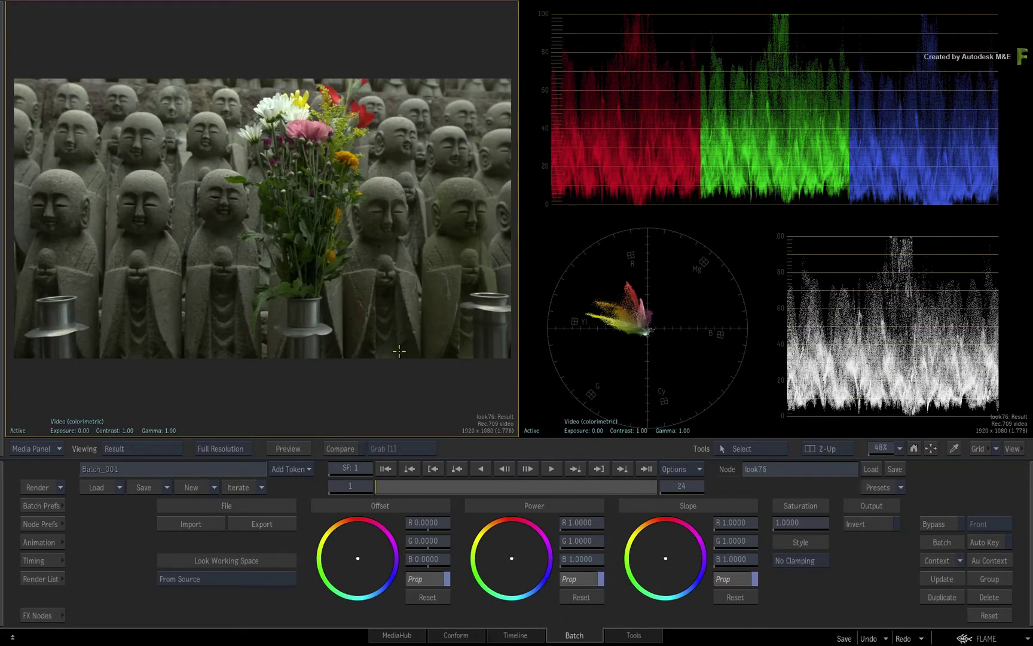
{"action": "left_click_drag", "start_coordinate": [428, 521], "coordinate": [622, 506]}
{"action": "left_click_drag", "start_coordinate": [746, 522], "coordinate": [680, 527]}
{"action": "left_click_drag", "start_coordinate": [508, 556], "coordinate": [431, 613]}
{"action": "left_click_drag", "start_coordinate": [358, 555], "coordinate": [307, 487]}
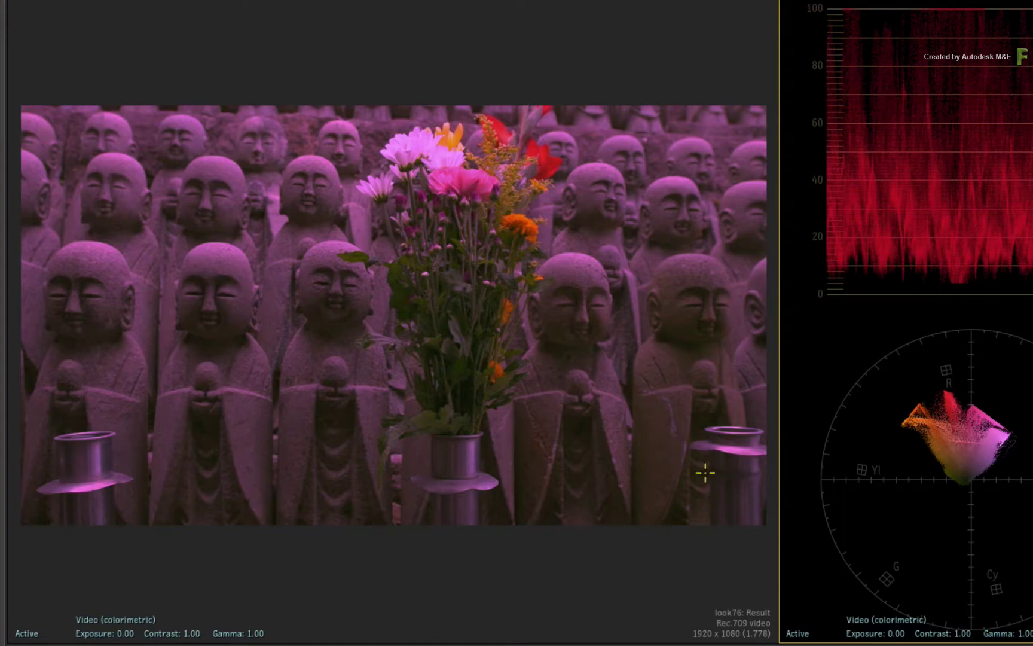
Step: Flip between the ungraded Front and graded Result views to judge the purple look76 grade
{"action": "key", "text": "F1"}
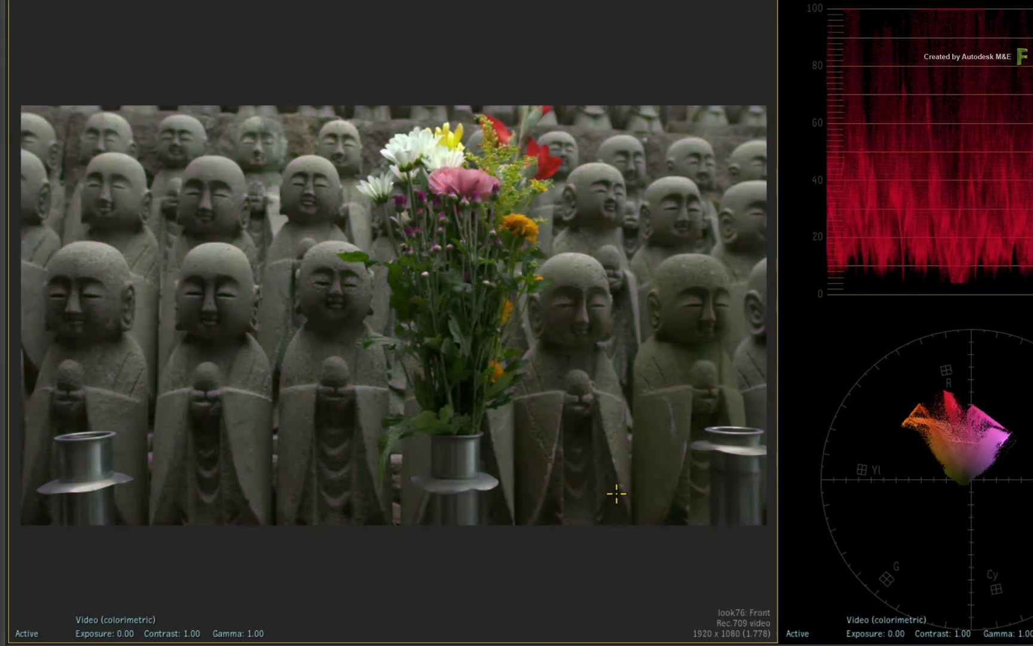
{"action": "key", "text": "F4"}
{"action": "key", "text": "F1"}
{"action": "key", "text": "F4"}
{"action": "key", "text": "F1"}
Step: Return to the graded Result and turn on Compare mode in the scopes viewport
{"action": "key", "text": "F4"}
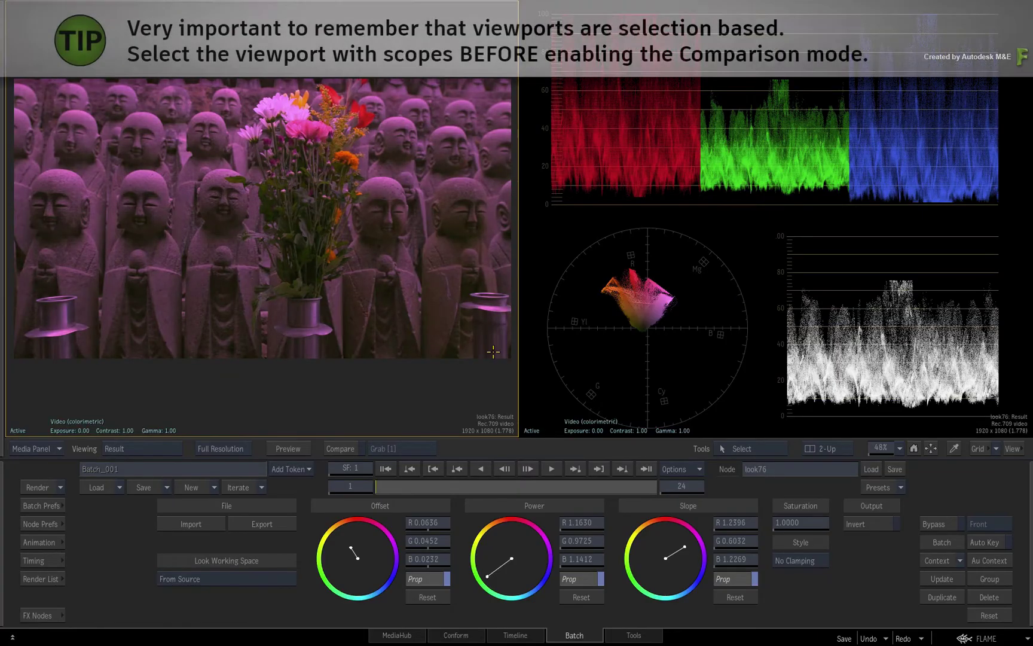
{"action": "left_click", "coordinate": [756, 239]}
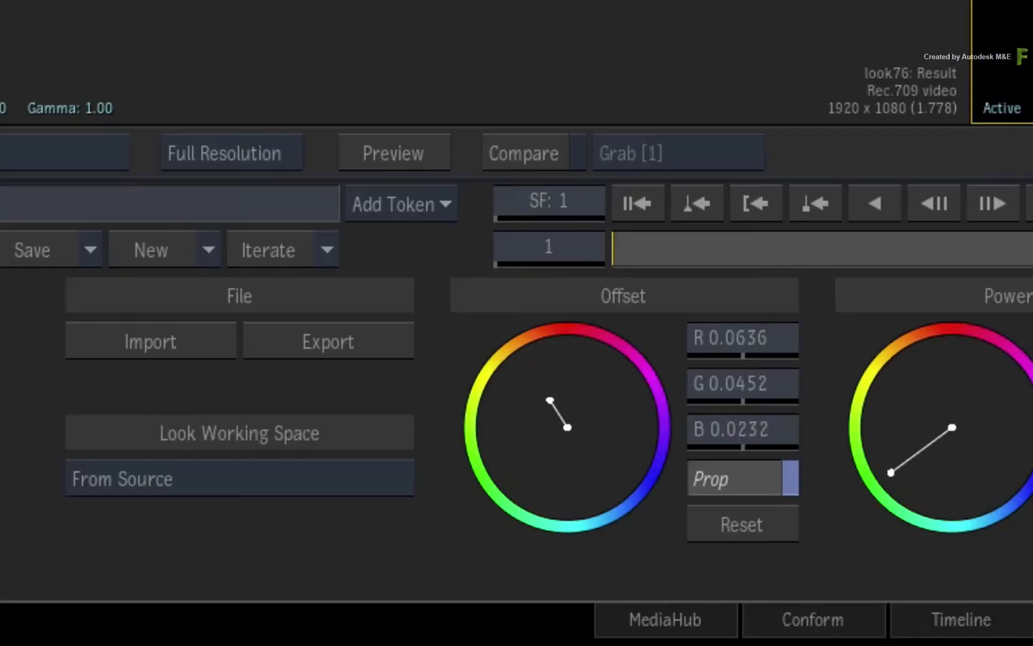
{"action": "left_click", "coordinate": [515, 149]}
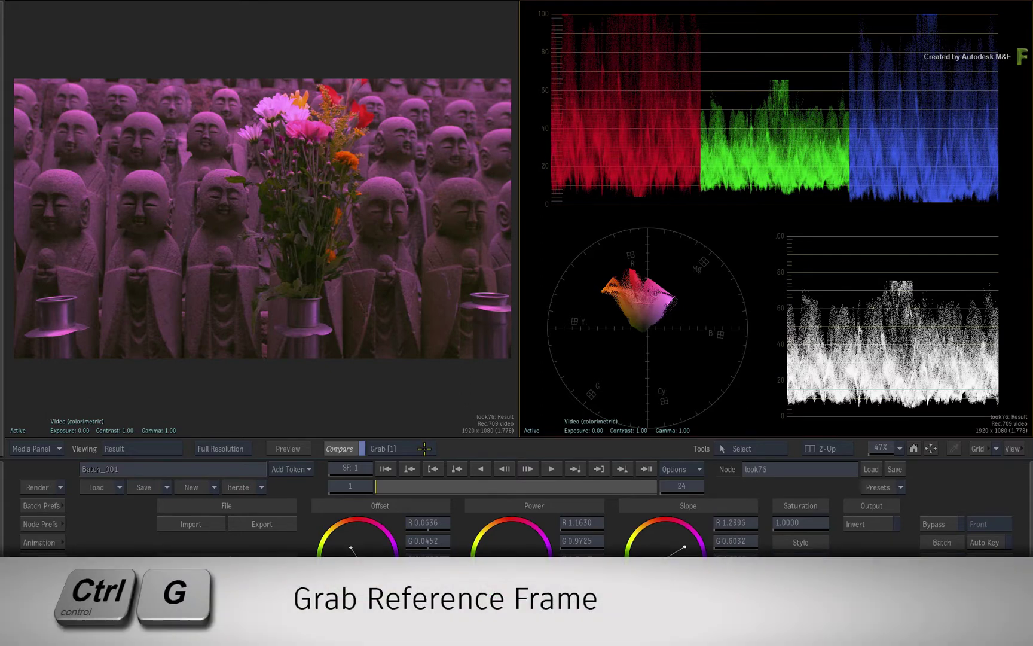
Step: Use Front as the Compare reference and rework look76's Power (~0.97/0.86/0.96) and Offset near zero
{"action": "left_click", "coordinate": [425, 448]}
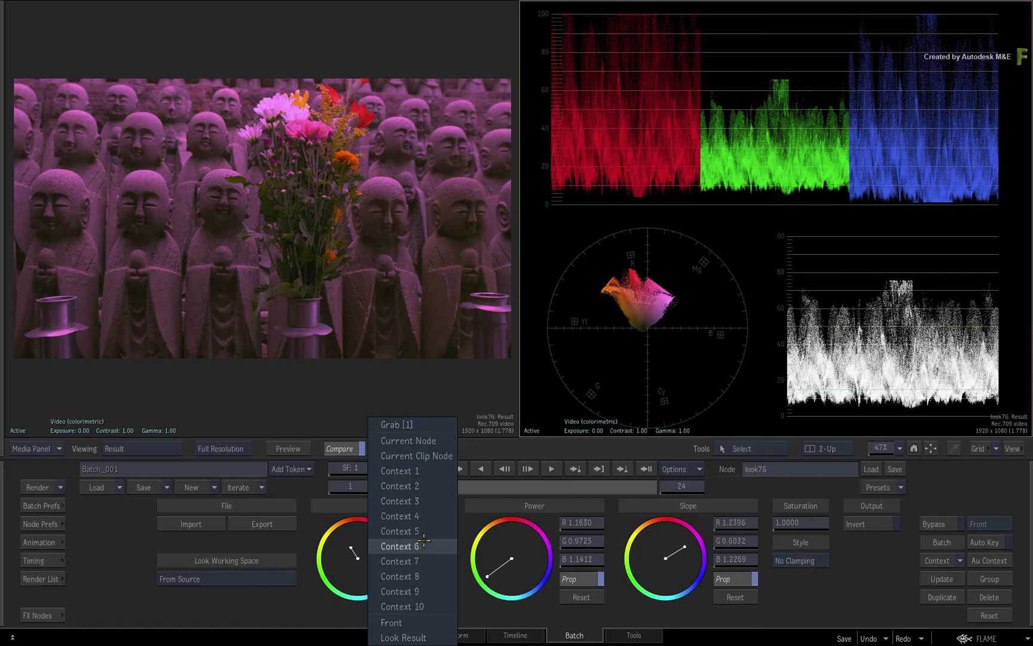
{"action": "left_click", "coordinate": [425, 622]}
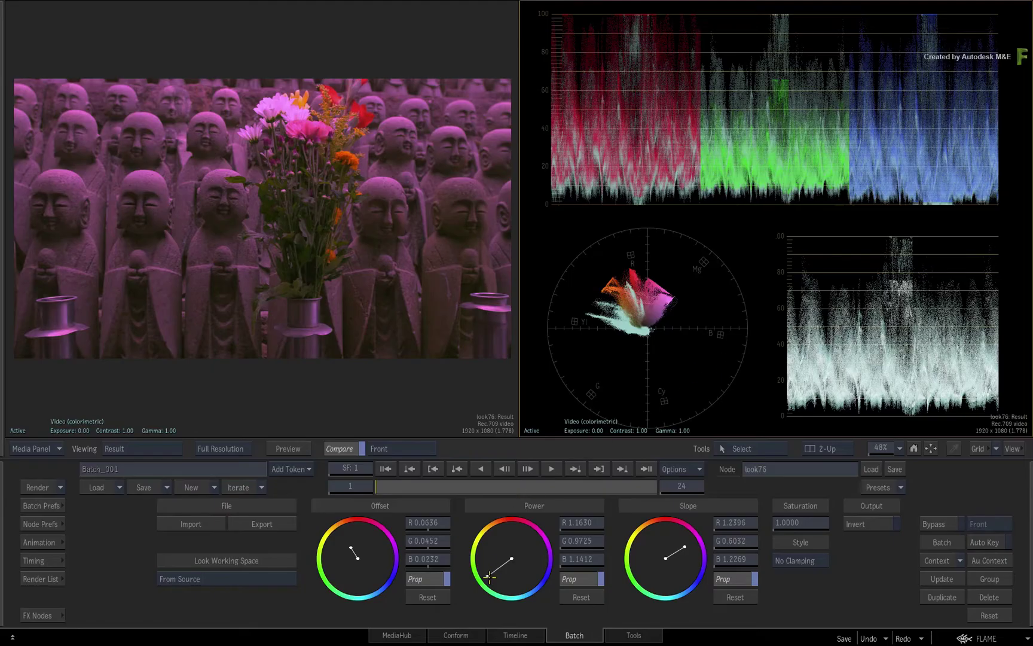
{"action": "left_click_drag", "start_coordinate": [543, 498], "coordinate": [732, 295]}
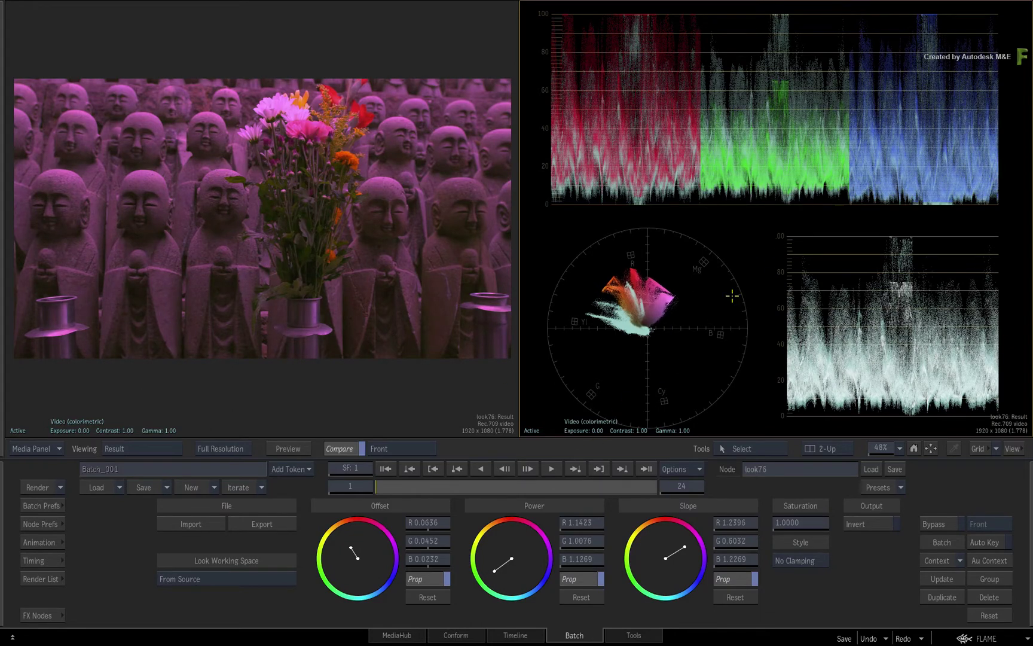
{"action": "left_click_drag", "start_coordinate": [569, 532], "coordinate": [497, 533]}
{"action": "left_click_drag", "start_coordinate": [422, 523], "coordinate": [441, 508]}
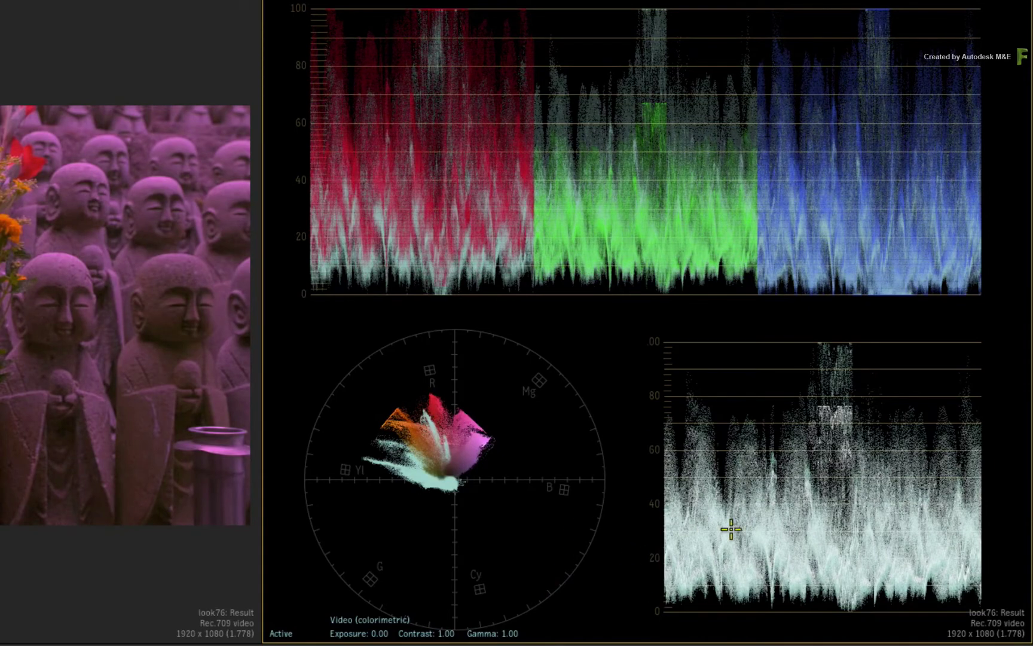
Step: In Scopes Settings, set the Reference Colour swatch to a light grey and close the dialog
{"action": "right_click", "coordinate": [571, 496]}
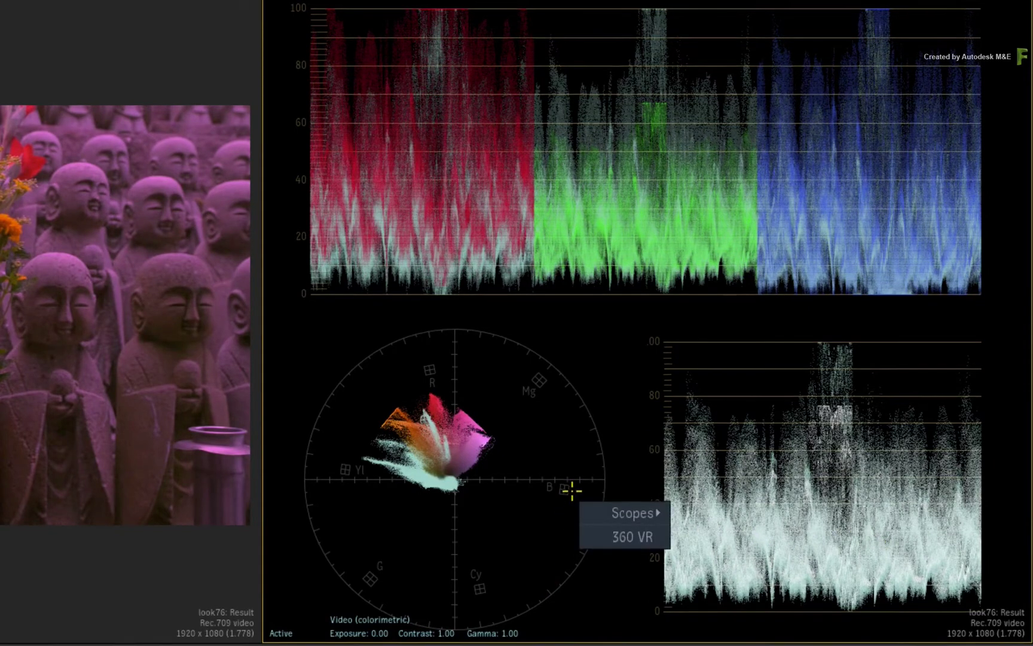
{"action": "mouse_move", "coordinate": [647, 513]}
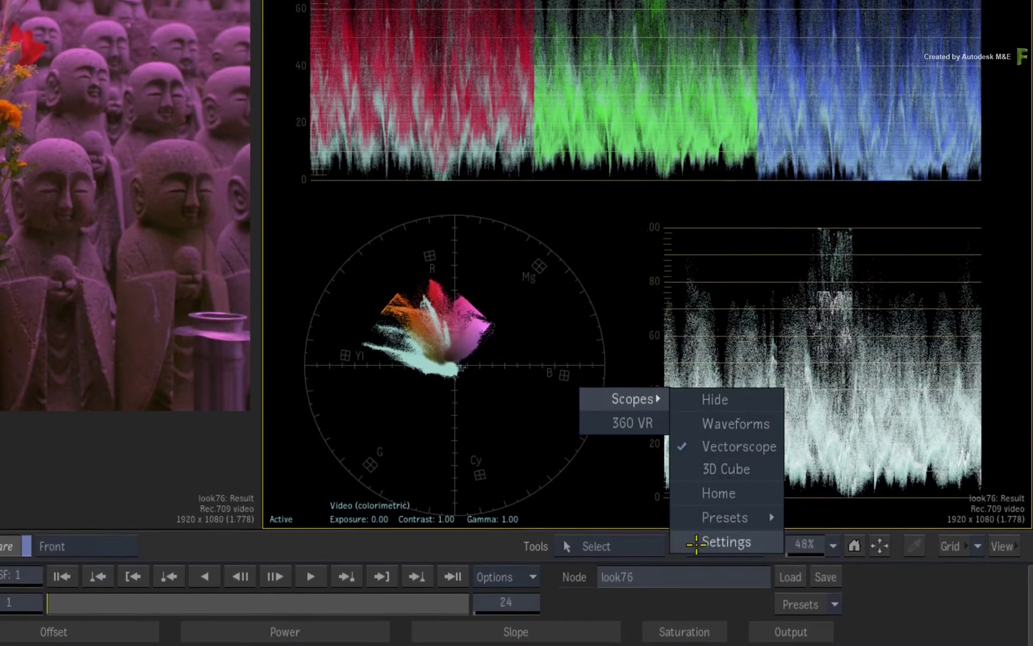
{"action": "left_click", "coordinate": [687, 541]}
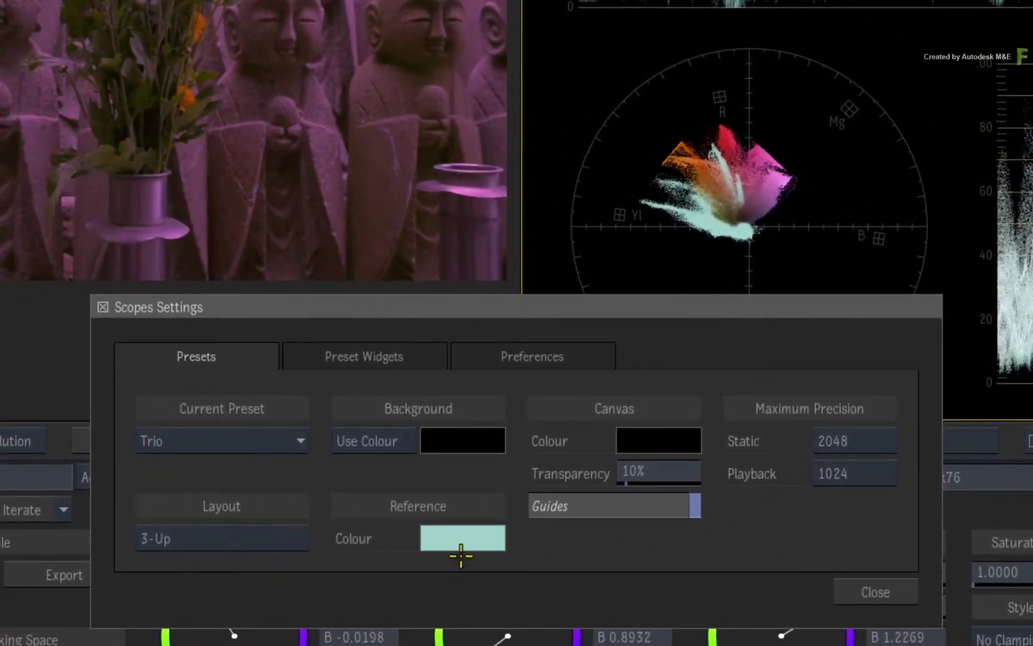
{"action": "left_click", "coordinate": [470, 539]}
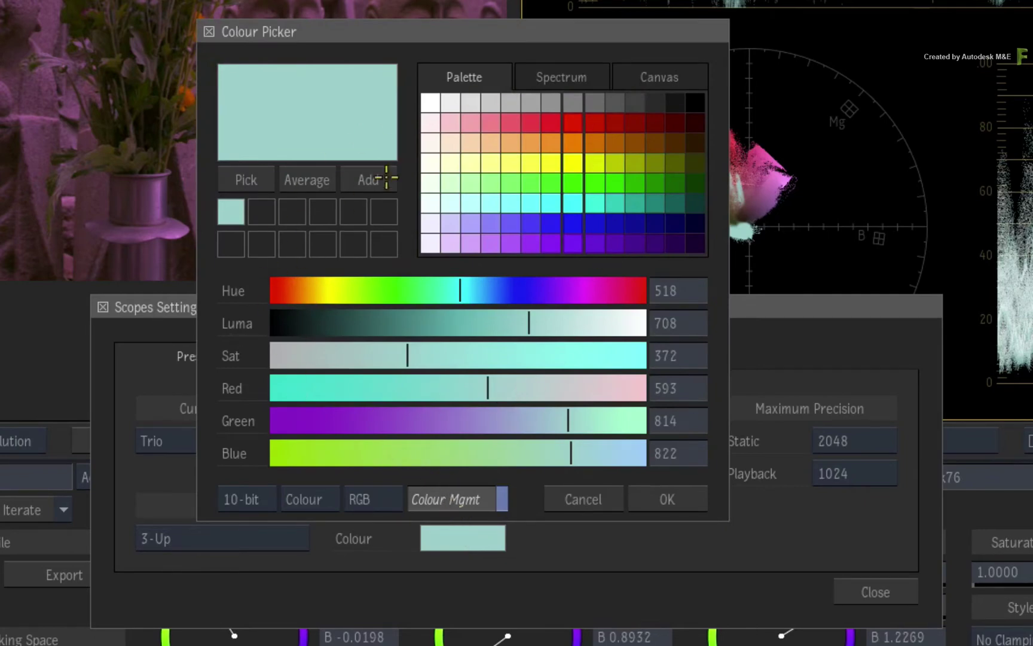
{"action": "left_click", "coordinate": [635, 103]}
{"action": "left_click", "coordinate": [655, 101]}
{"action": "left_click", "coordinate": [622, 98]}
{"action": "left_click", "coordinate": [595, 102]}
{"action": "left_click", "coordinate": [663, 498]}
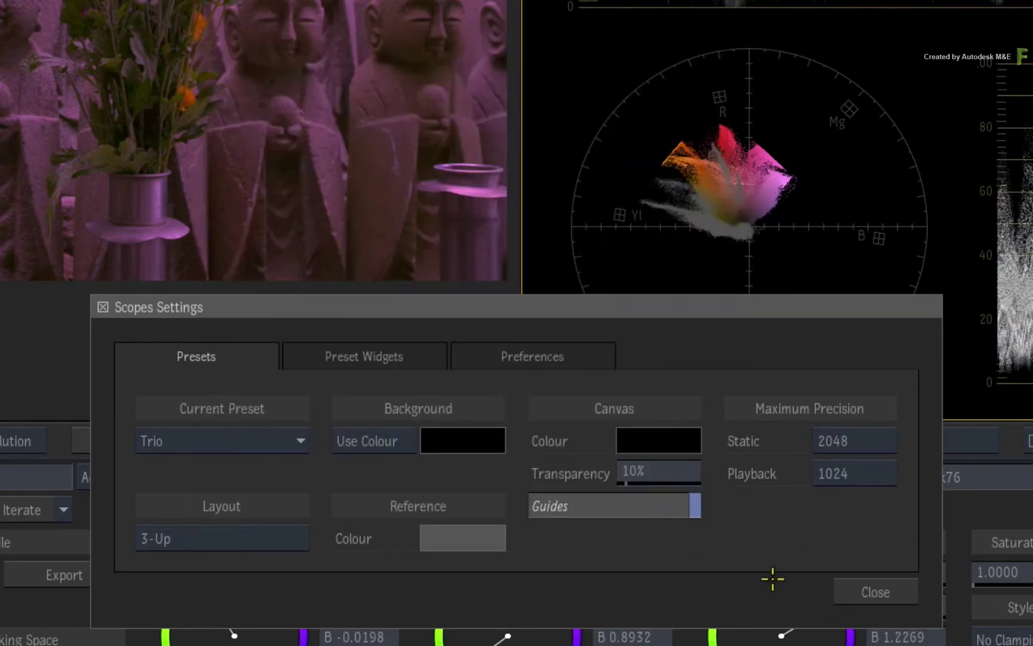
{"action": "left_click", "coordinate": [854, 586]}
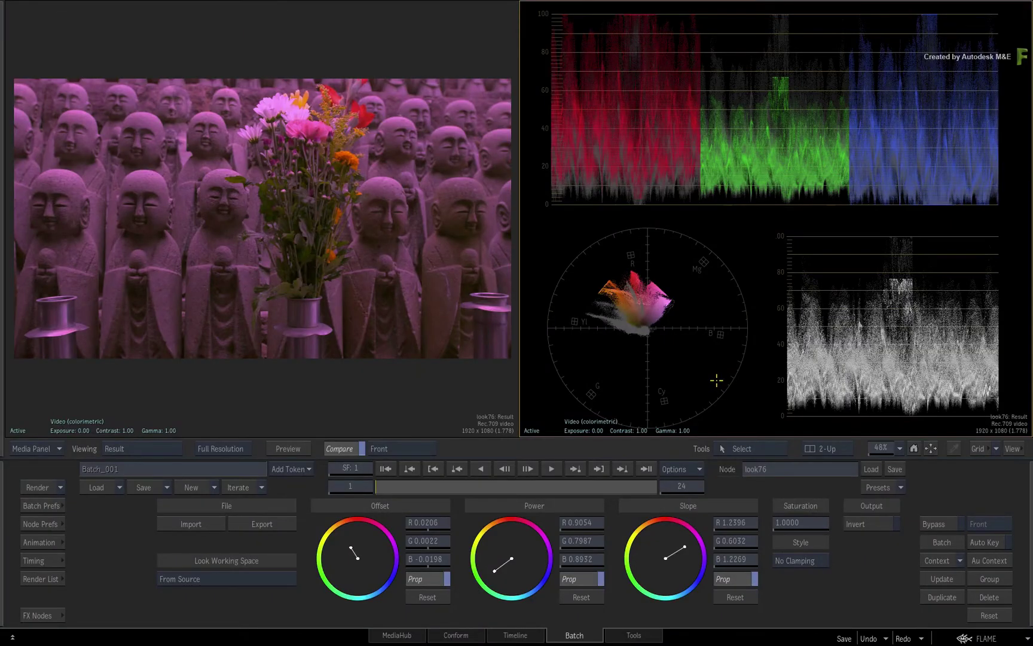
Step: Check the statues grade with a diagonal Compare wipe, then show Batch Schematic in the left viewer
{"action": "left_click", "coordinate": [291, 389]}
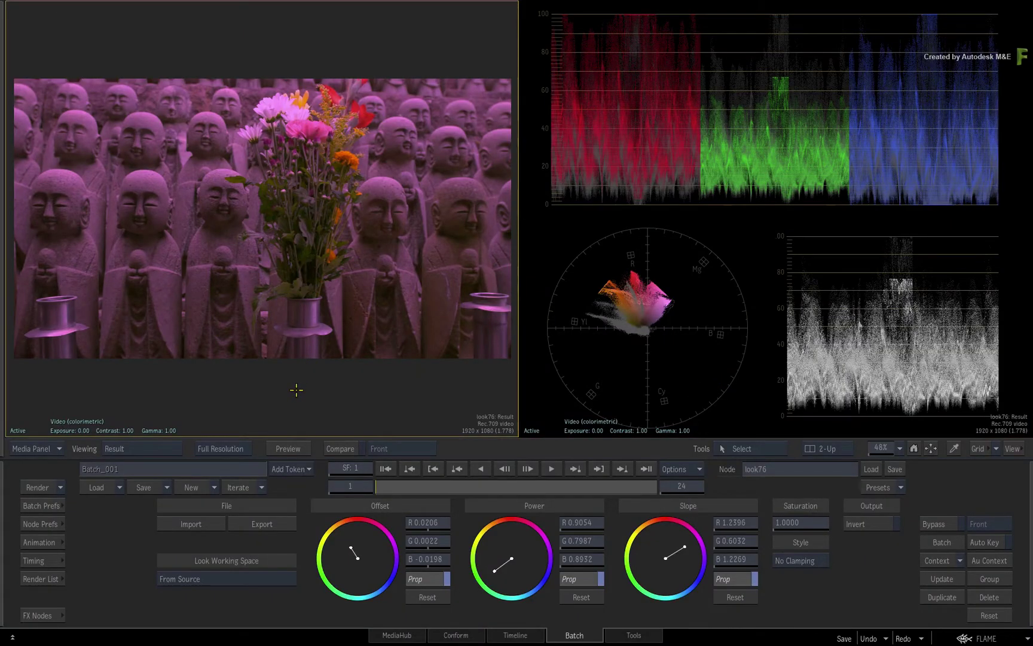
{"action": "left_click", "coordinate": [349, 448]}
{"action": "left_click_drag", "start_coordinate": [406, 356], "coordinate": [335, 225]}
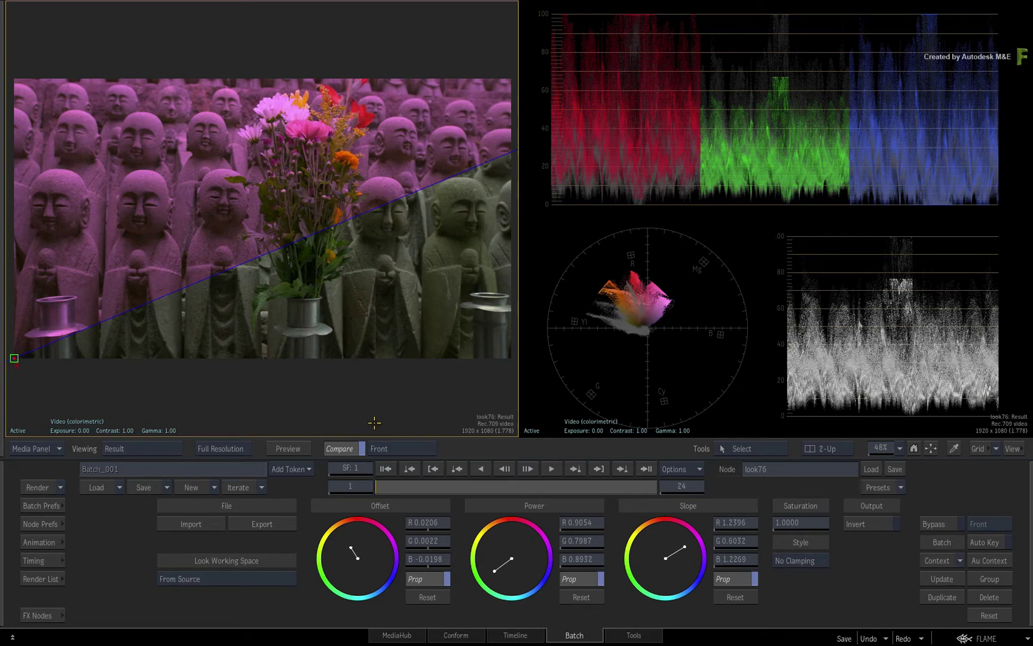
{"action": "left_click", "coordinate": [346, 447]}
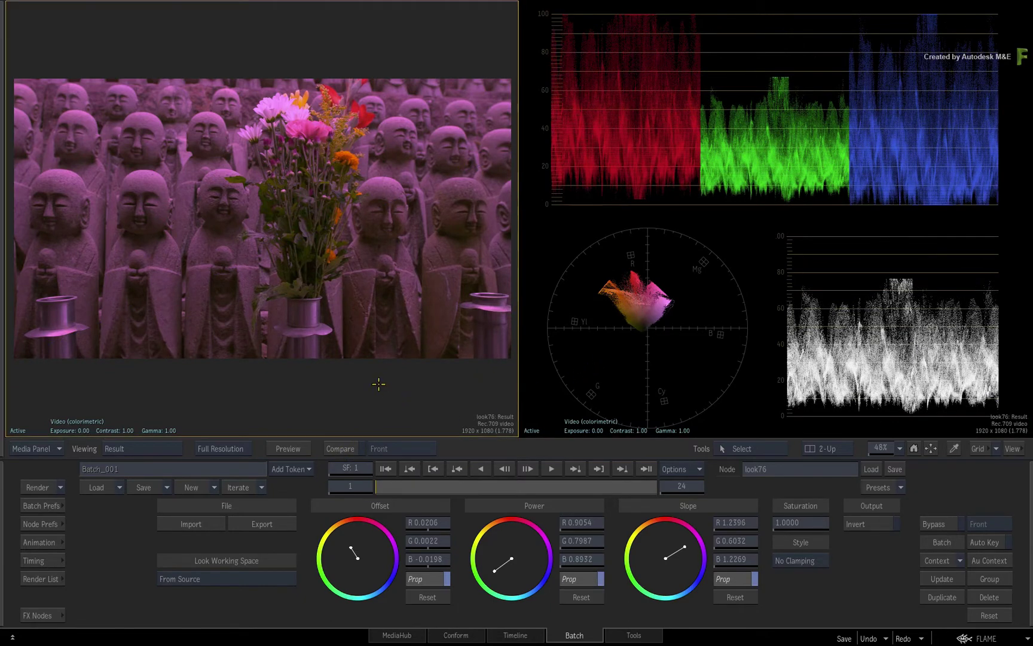
{"action": "key", "text": "Tab"}
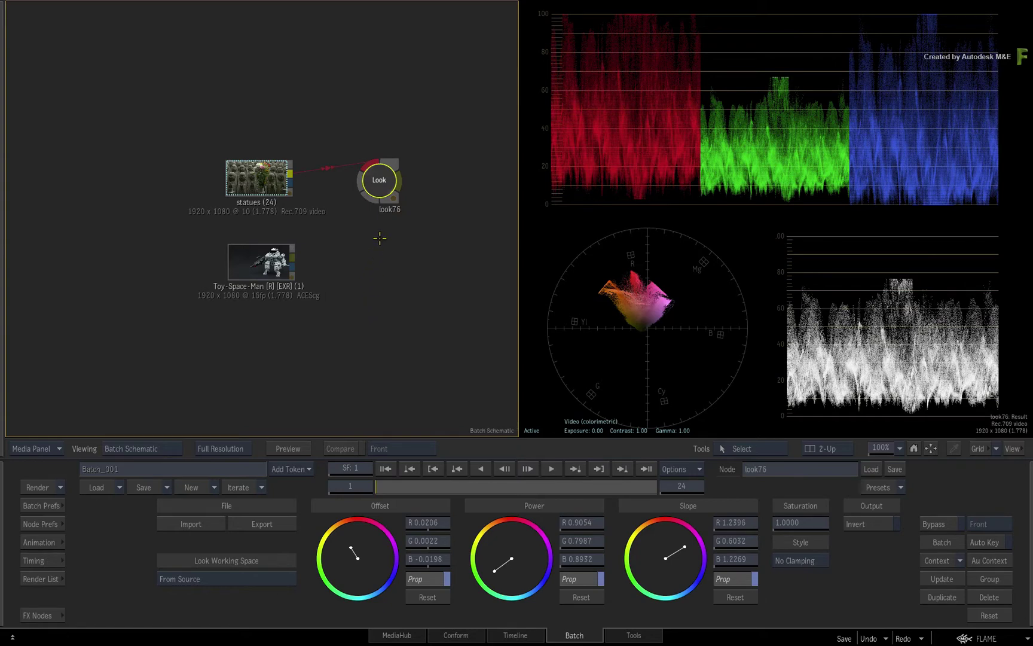
Step: Delete the look76 node, select the statues clip, and review the Colour Management preferences
{"action": "key", "text": "Delete"}
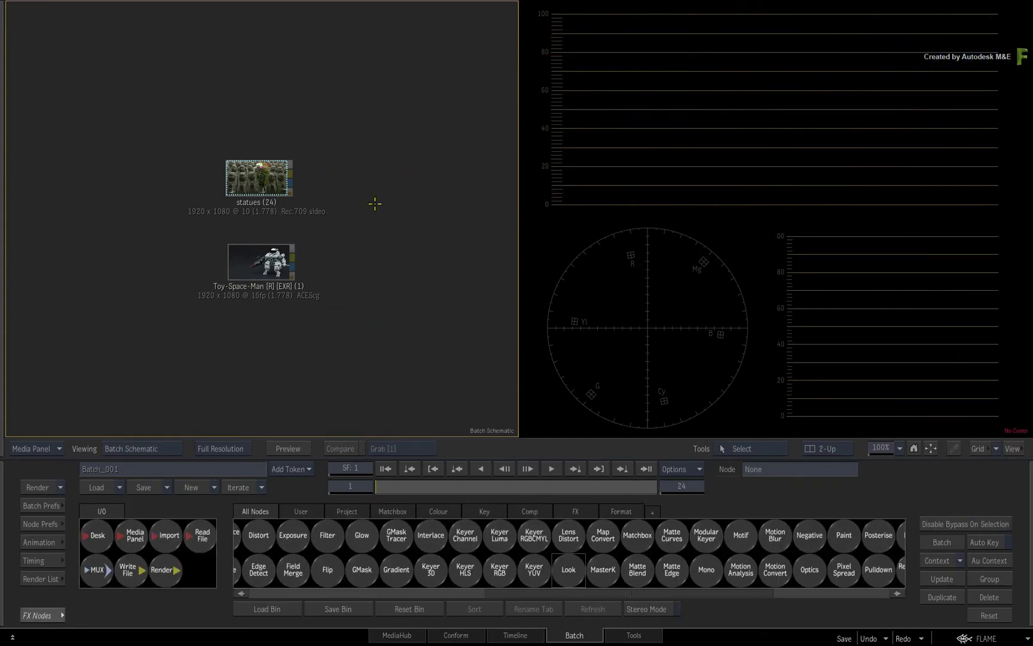
{"action": "left_click", "coordinate": [264, 178]}
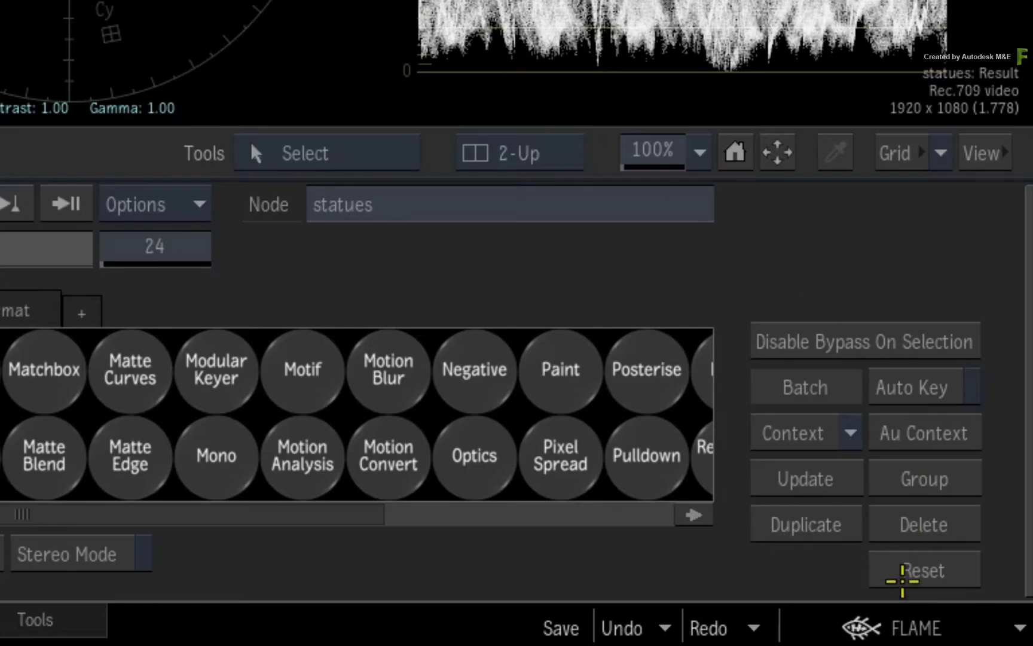
{"action": "left_click", "coordinate": [906, 626]}
{"action": "mouse_move", "coordinate": [802, 320]}
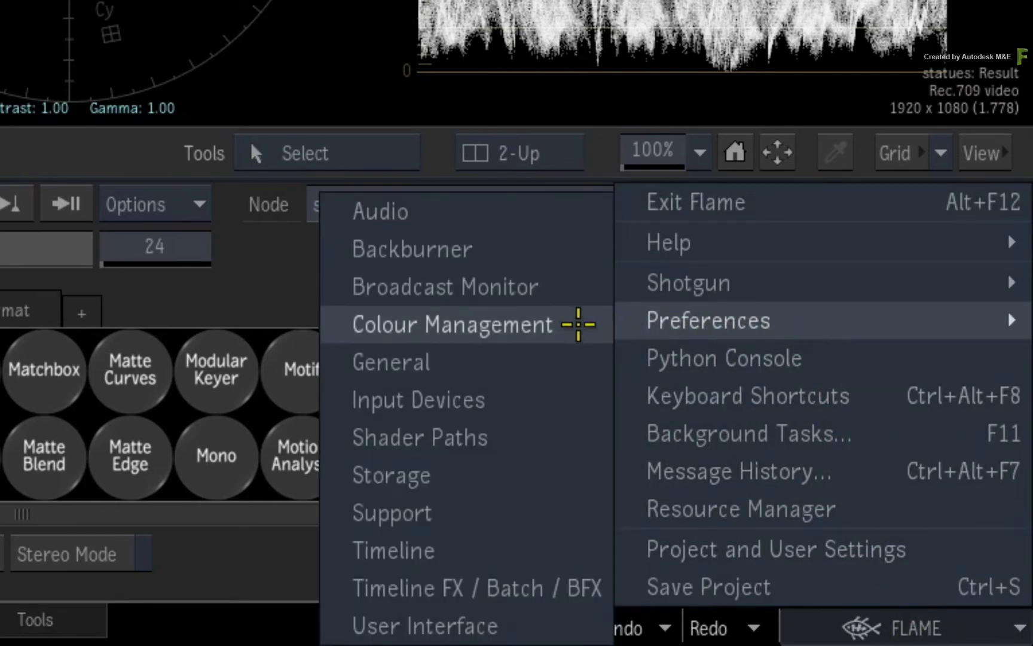
{"action": "left_click", "coordinate": [572, 322]}
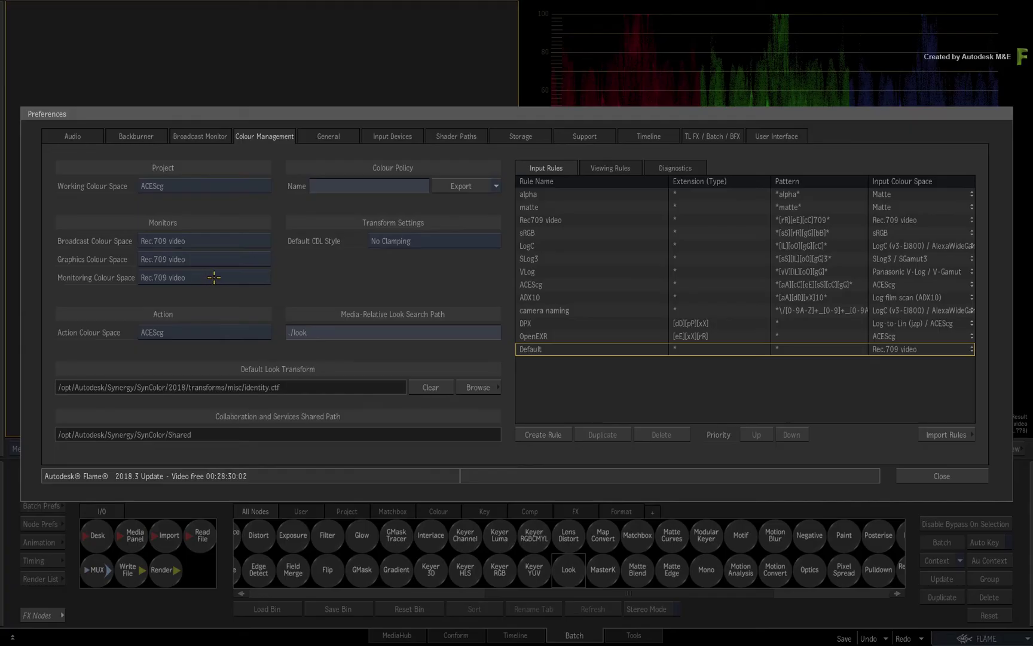
{"action": "left_click", "coordinate": [933, 478]}
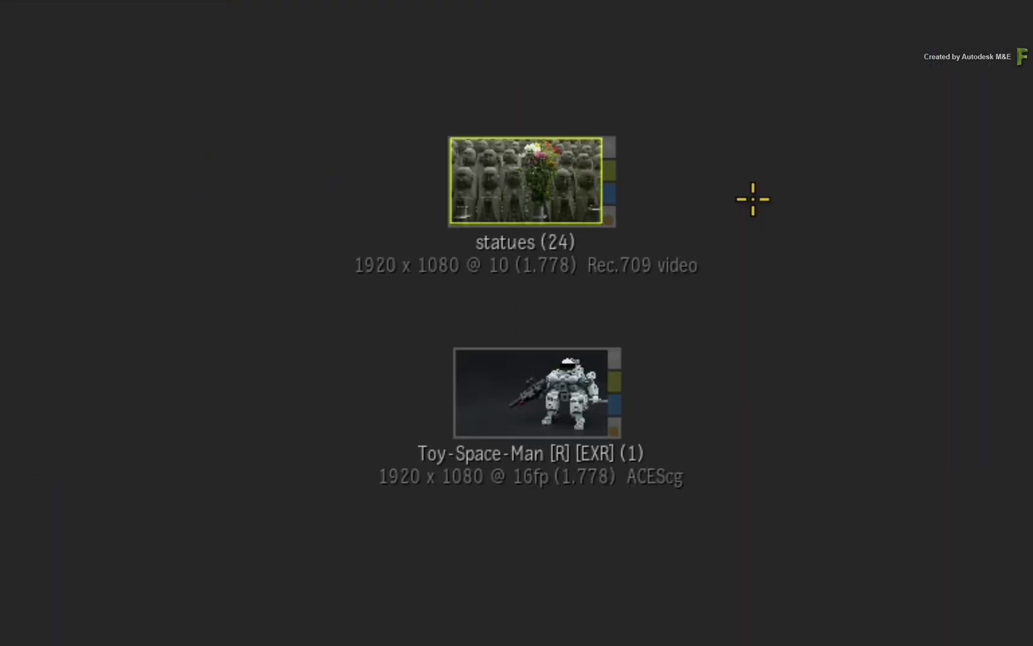
Step: Nudge the statues node, then load the Toy-Space-Man clip onto the scopes
{"action": "mouse_move", "coordinate": [564, 188]}
{"action": "left_mouse_down"}
{"action": "mouse_move", "coordinate": [567, 176]}
{"action": "mouse_move", "coordinate": [575, 184]}
{"action": "left_mouse_up"}
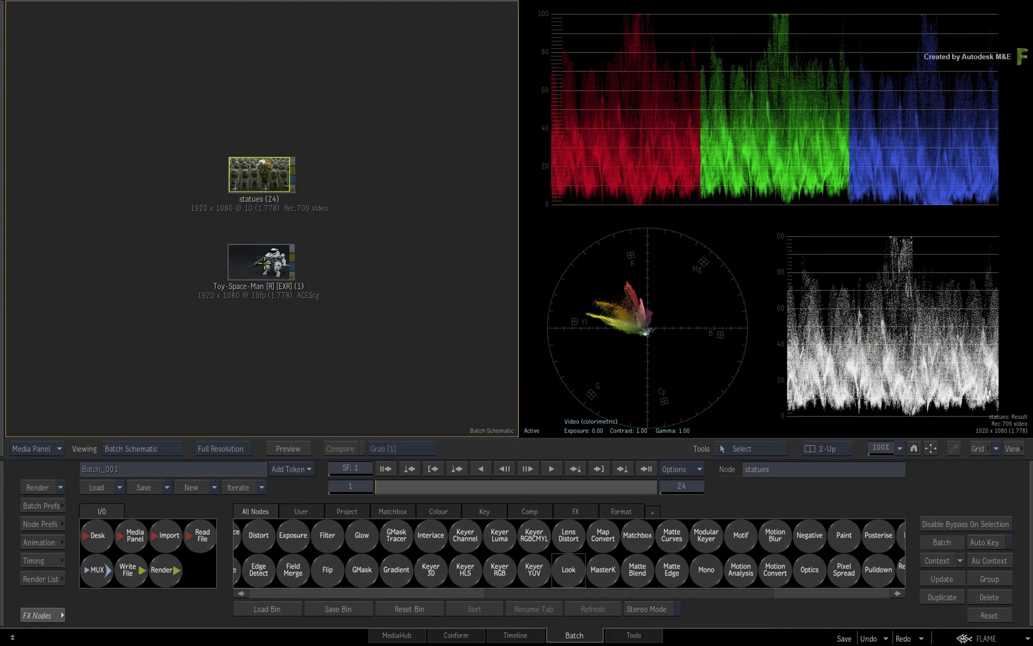
{"action": "left_click_drag", "start_coordinate": [259, 183], "coordinate": [258, 181]}
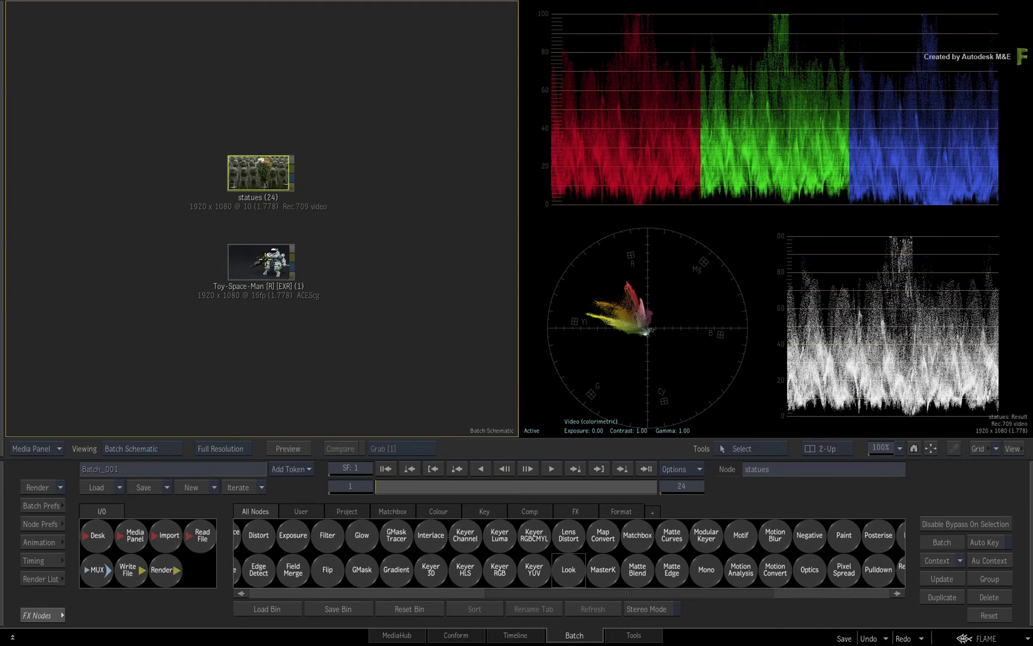
{"action": "left_click", "coordinate": [263, 261]}
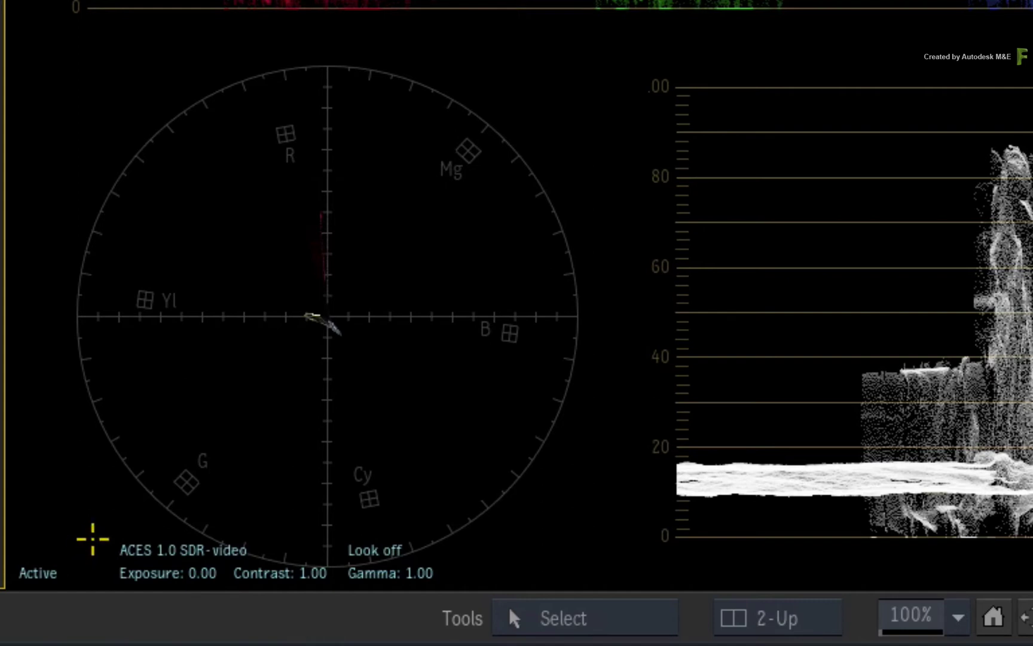
Step: Switch the Toy-Space-Man scopes to Linear (gamma-corrected), then back to ACES 1.0 SDR-video
{"action": "left_click", "coordinate": [129, 548]}
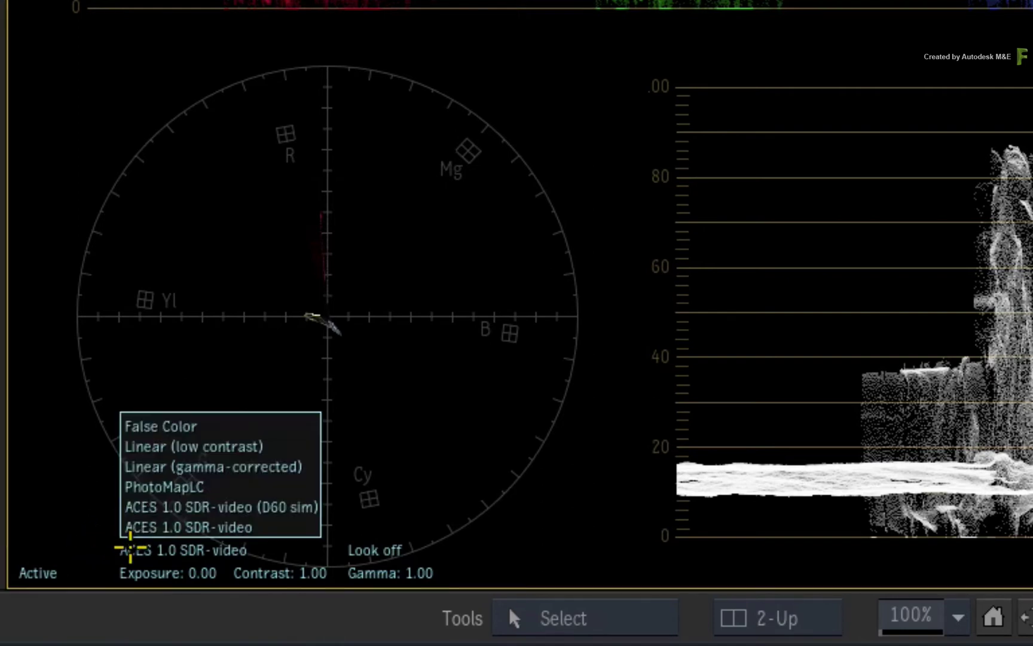
{"action": "left_click", "coordinate": [134, 507]}
{"action": "left_click", "coordinate": [130, 548]}
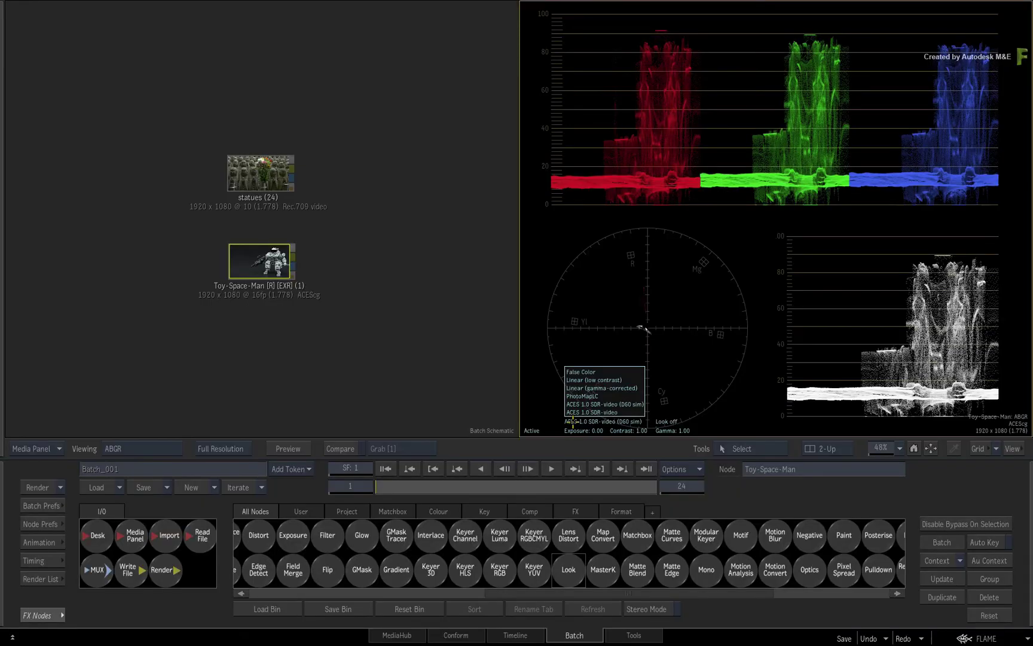
{"action": "left_click", "coordinate": [577, 388]}
{"action": "left_click", "coordinate": [572, 420]}
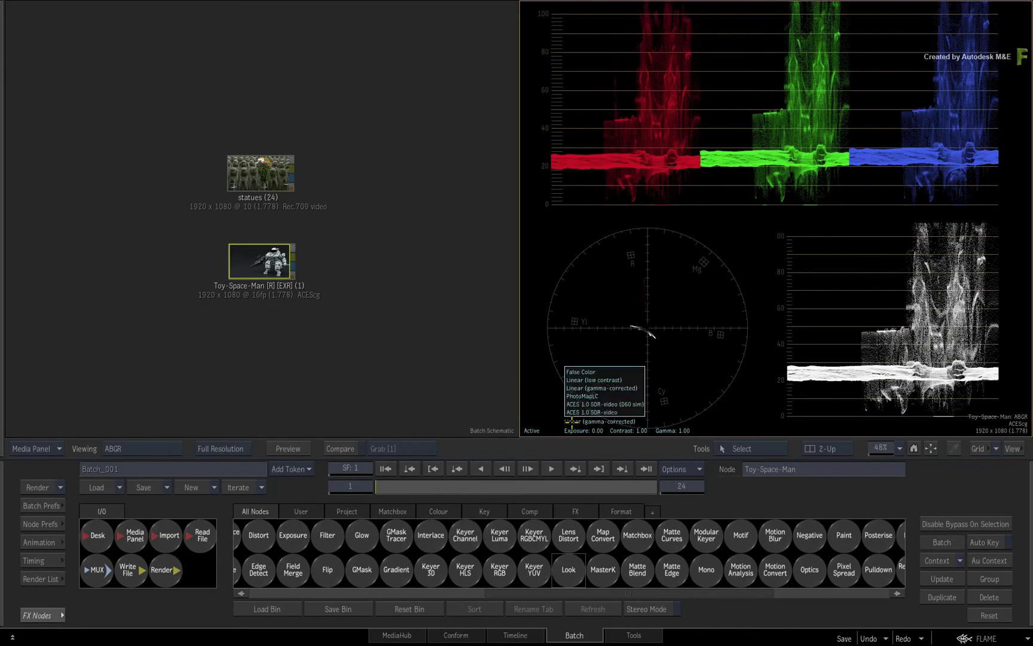
{"action": "left_click", "coordinate": [576, 412]}
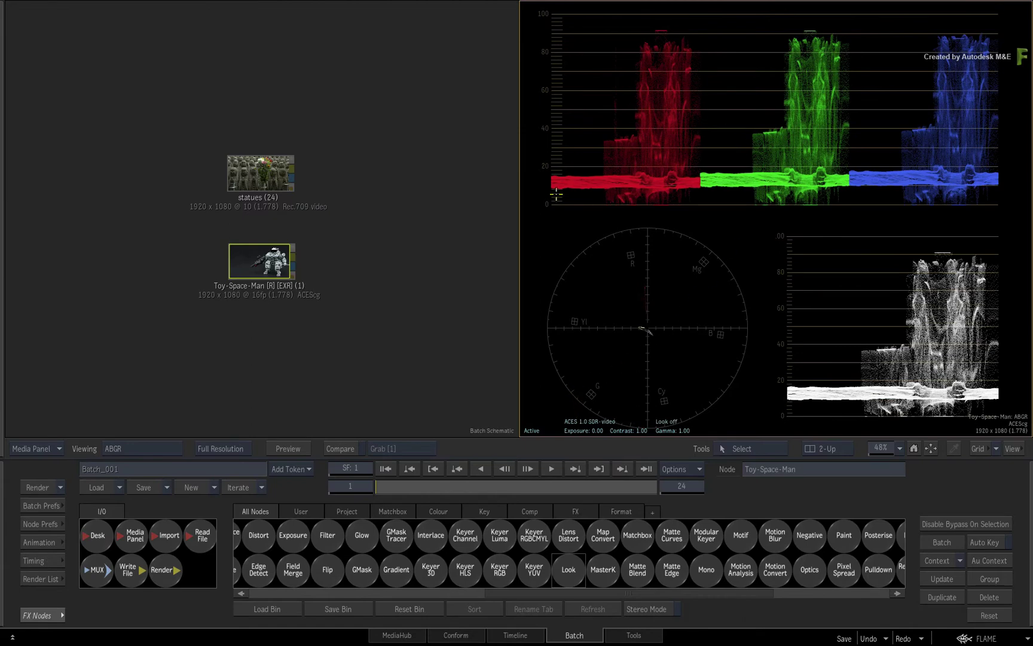
Step: Load the statues clip back onto the scopes from the schematic
{"action": "left_click", "coordinate": [257, 260]}
{"action": "mouse_move", "coordinate": [257, 260]}
{"action": "left_mouse_down"}
{"action": "mouse_move", "coordinate": [271, 264]}
{"action": "mouse_move", "coordinate": [261, 261]}
{"action": "left_mouse_up"}
{"action": "left_click", "coordinate": [264, 172]}
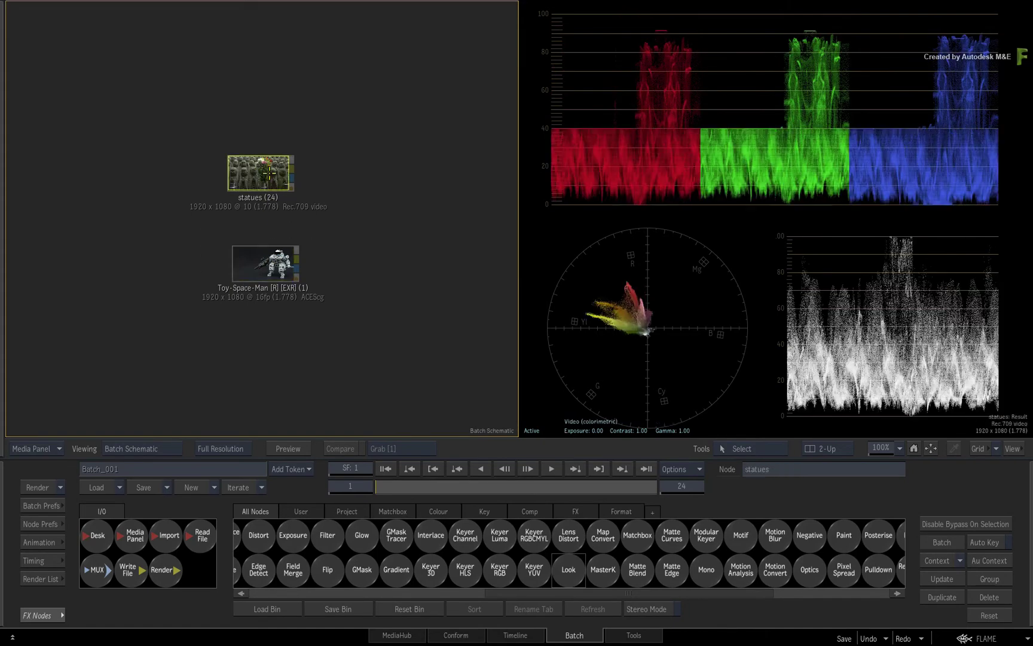
Step: Open Scopes Settings on the Preferences tab showing Apply Diagnostics and Rec 709
{"action": "left_click_drag", "start_coordinate": [278, 179], "coordinate": [278, 177]}
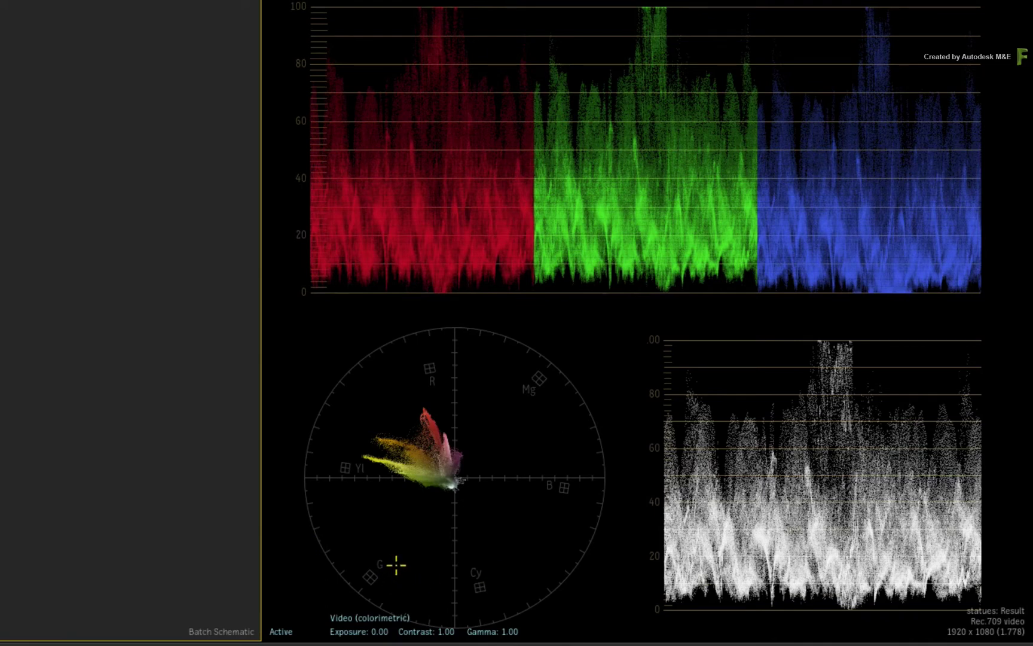
{"action": "right_click", "coordinate": [519, 343]}
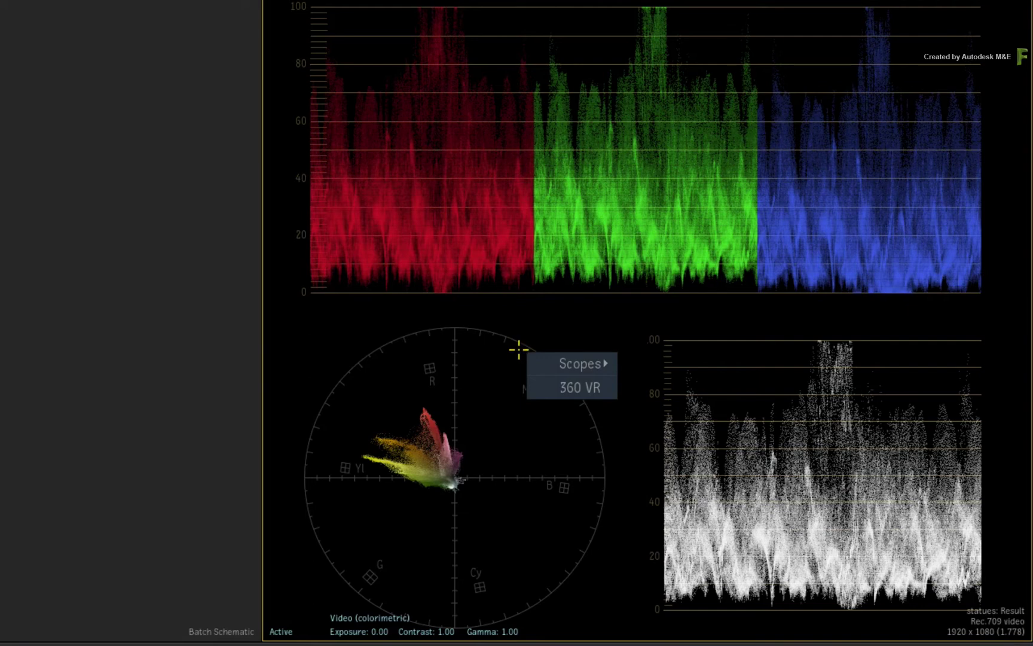
{"action": "mouse_move", "coordinate": [560, 363]}
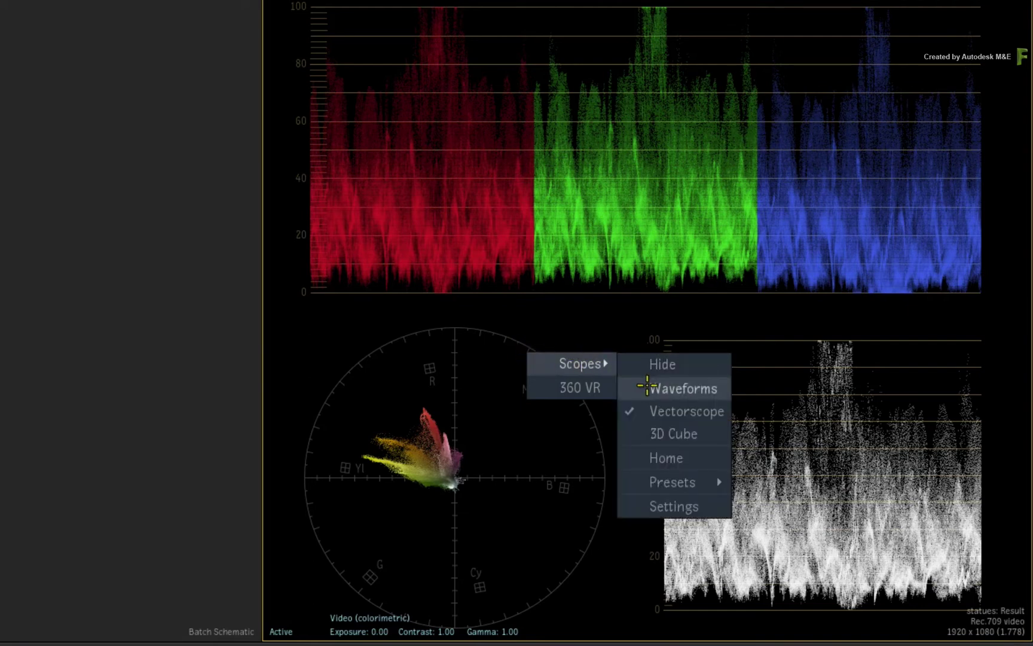
{"action": "left_click", "coordinate": [698, 507]}
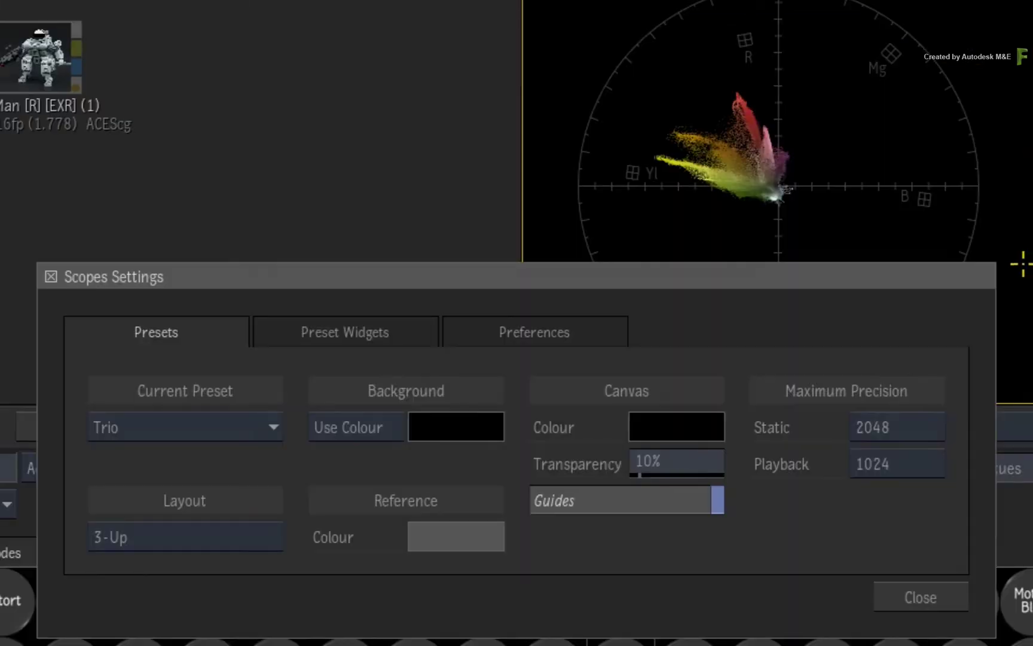
{"action": "left_click", "coordinate": [585, 329]}
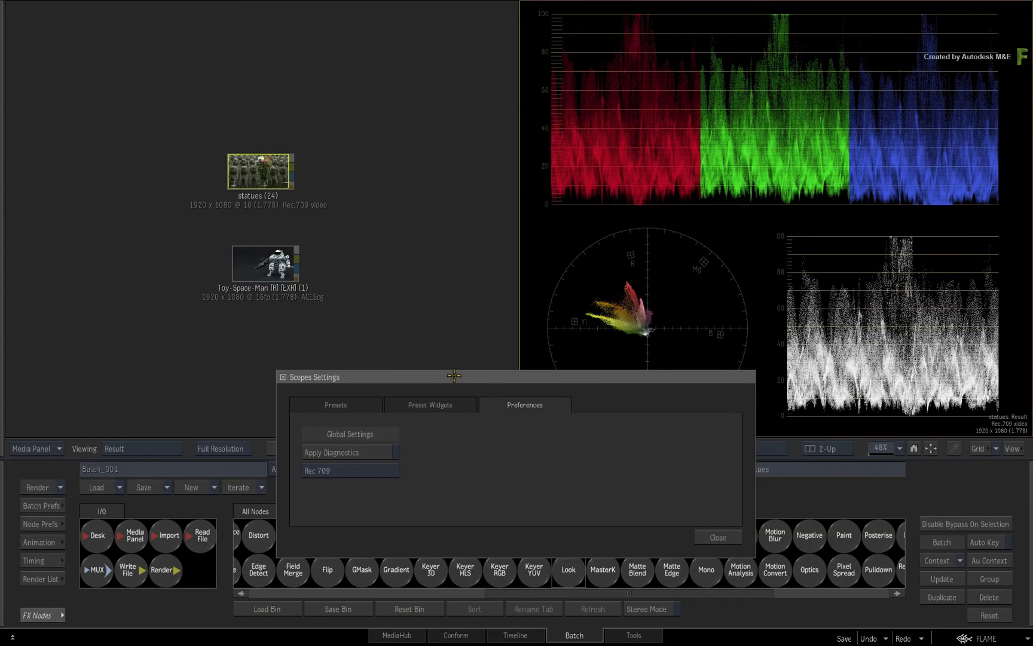
Step: Move the settings dialog aside and cycle the scope standard through Rec 2020, Rec 601, Rec 709
{"action": "left_click_drag", "start_coordinate": [388, 270], "coordinate": [827, 420]}
{"action": "left_click_drag", "start_coordinate": [670, 443], "coordinate": [674, 442]}
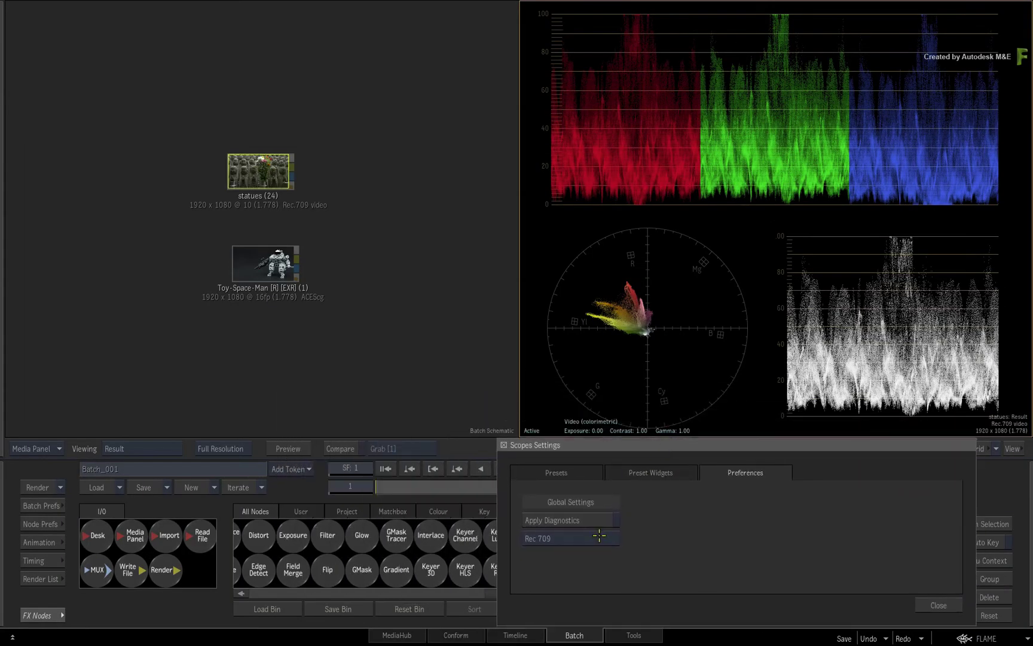
{"action": "left_click", "coordinate": [598, 536]}
{"action": "left_click", "coordinate": [596, 522]}
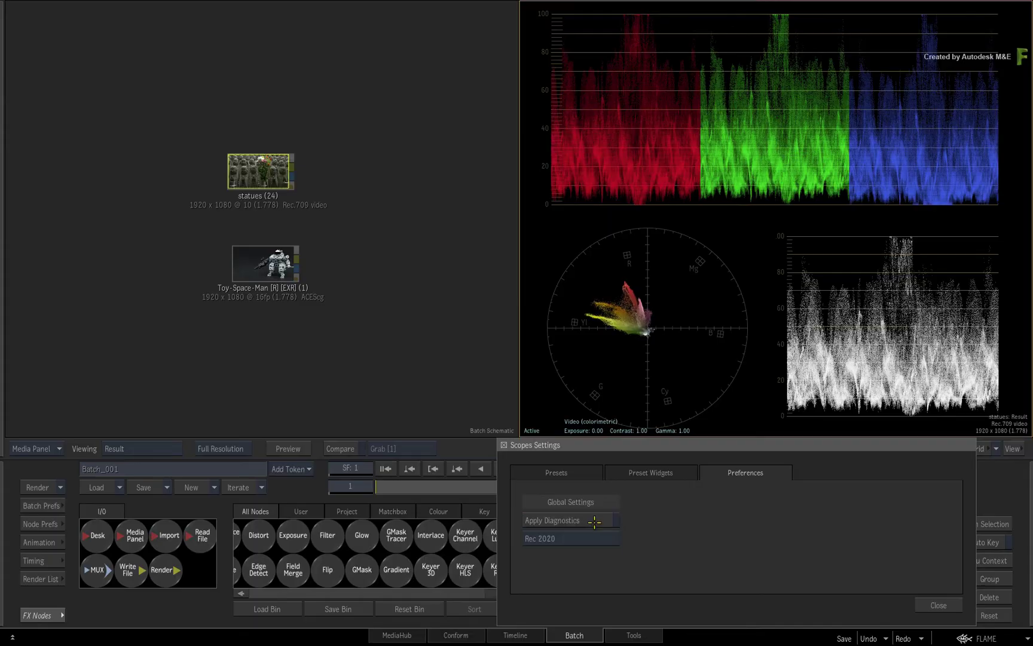
{"action": "left_click", "coordinate": [586, 538]}
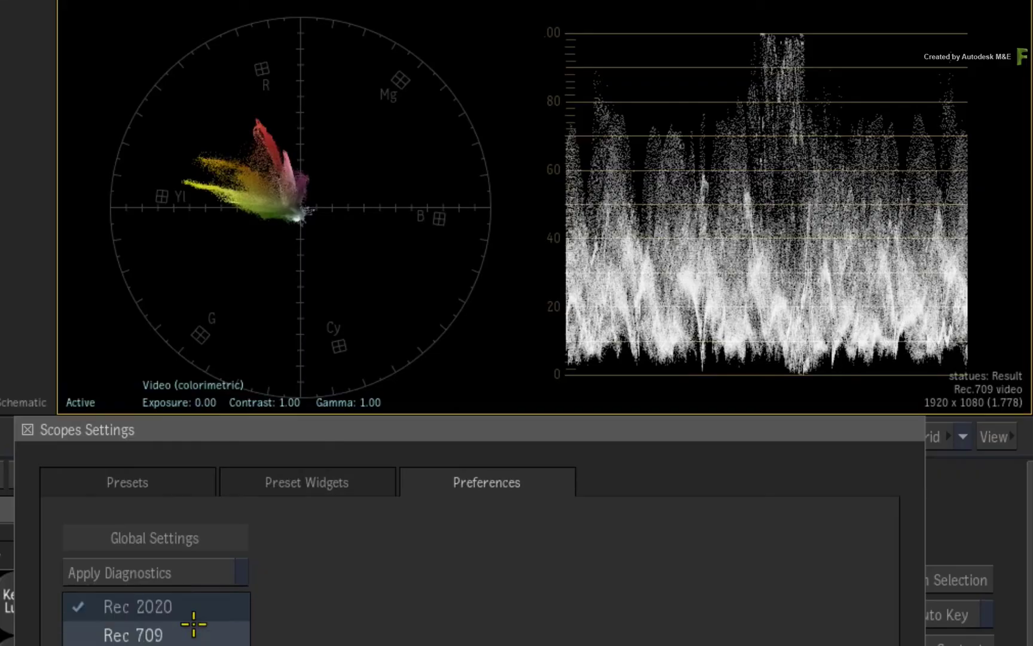
{"action": "left_click", "coordinate": [194, 644]}
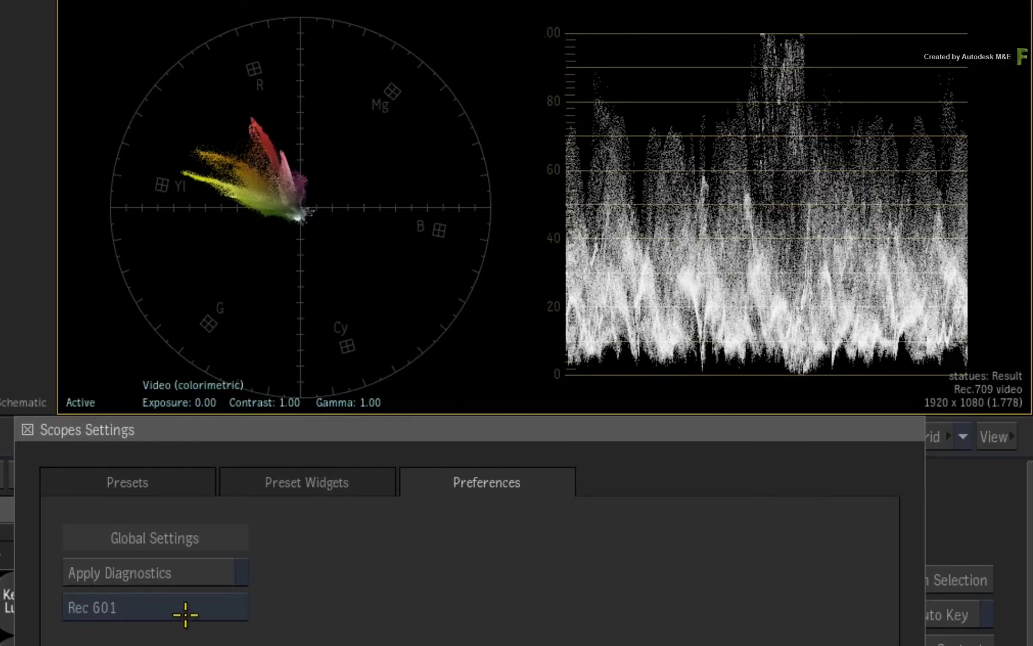
{"action": "left_click", "coordinate": [185, 609]}
{"action": "left_click", "coordinate": [183, 581]}
Step: Flip between Rec 2020 and Rec 709 again, leaving Rec 709 as the standard
{"action": "left_click", "coordinate": [178, 608]}
{"action": "left_click", "coordinate": [175, 581]}
{"action": "left_click", "coordinate": [175, 607]}
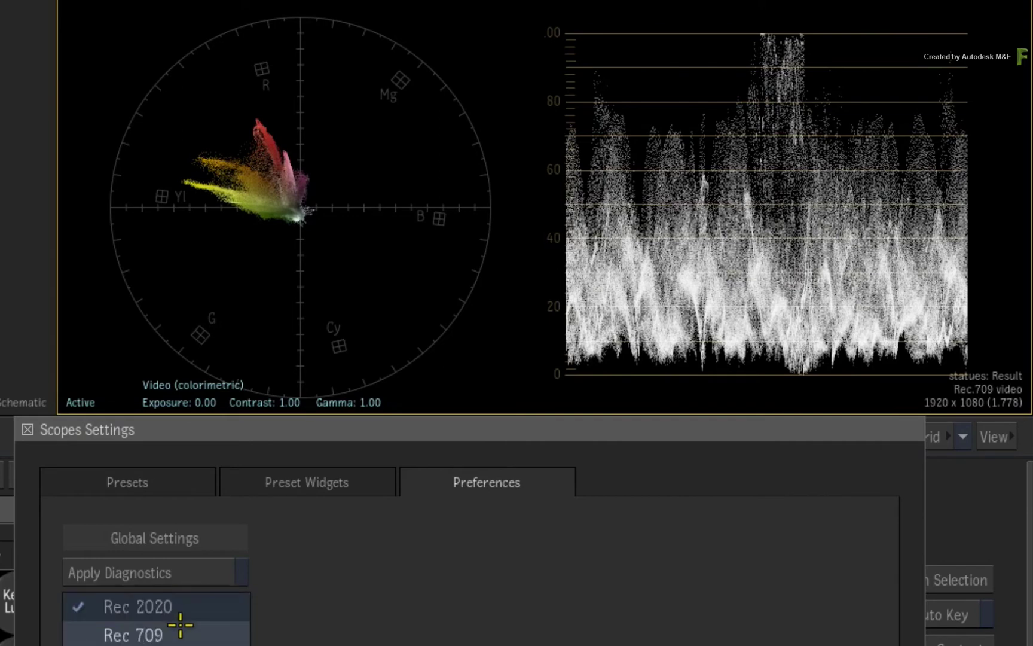
{"action": "left_click", "coordinate": [179, 628]}
{"action": "left_click", "coordinate": [182, 606]}
{"action": "left_click", "coordinate": [184, 580]}
{"action": "left_click", "coordinate": [180, 605]}
{"action": "left_click", "coordinate": [182, 627]}
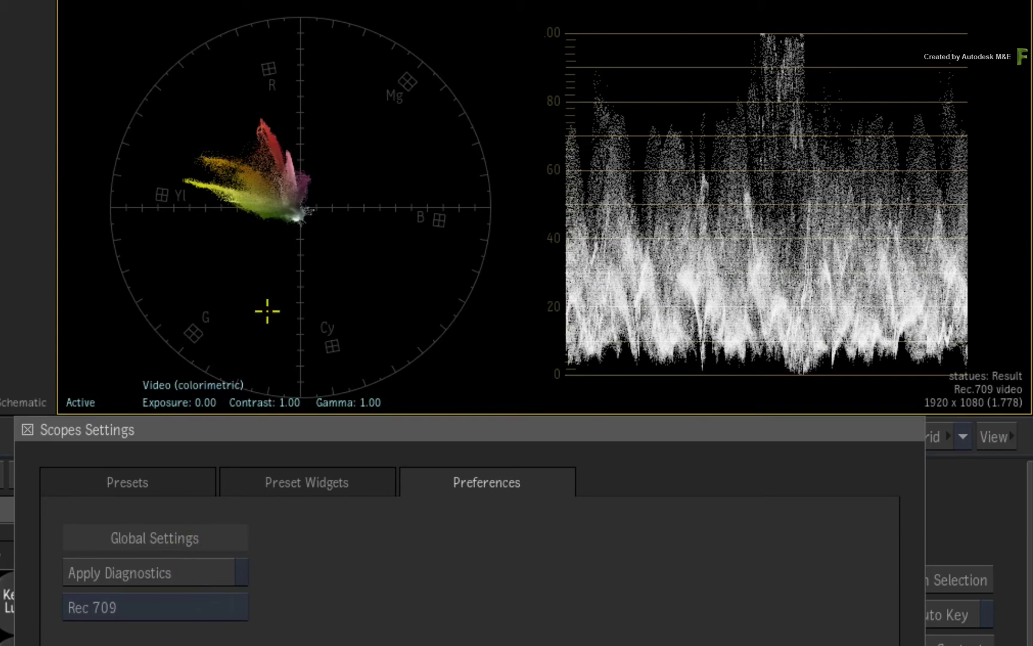
Step: Hide the scopes and adjust the display exposure with Shift+E, ending around 0.90
{"action": "right_click", "coordinate": [370, 100]}
{"action": "mouse_move", "coordinate": [419, 113]}
{"action": "left_click", "coordinate": [519, 112]}
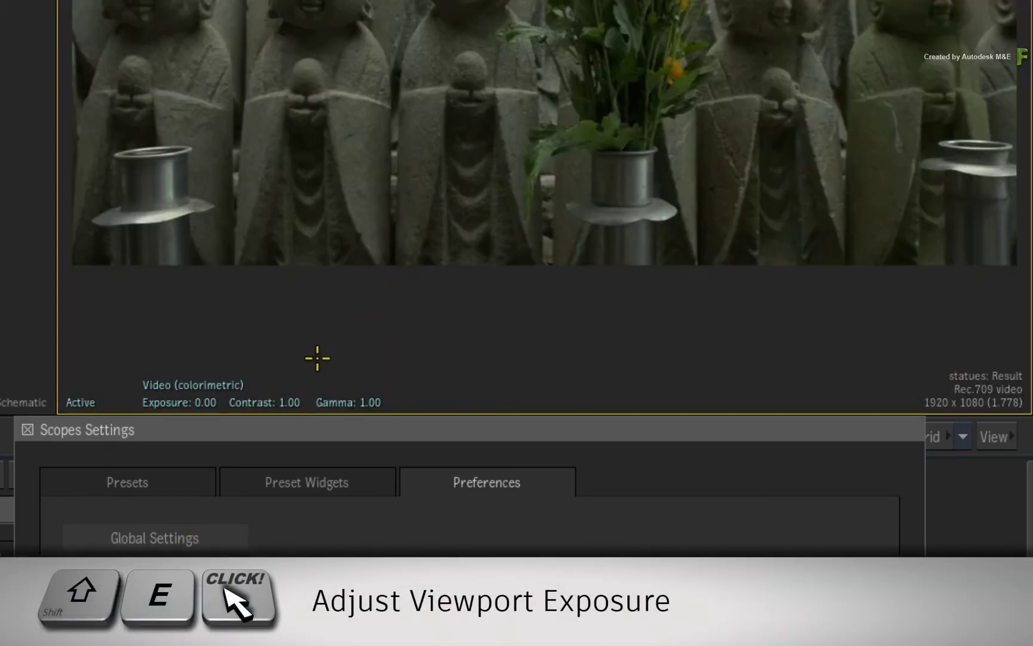
{"action": "key", "text": "shift+e"}
{"action": "left_click_drag", "start_coordinate": [173, 383], "coordinate": [352, 290]}
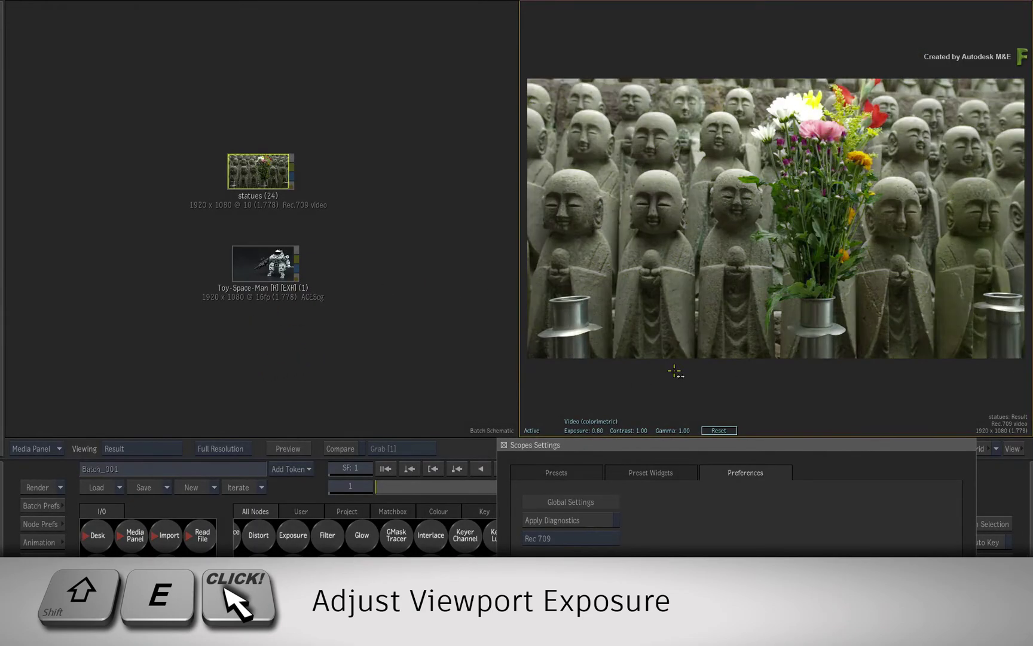
{"action": "left_click_drag", "start_coordinate": [674, 371], "coordinate": [811, 347]}
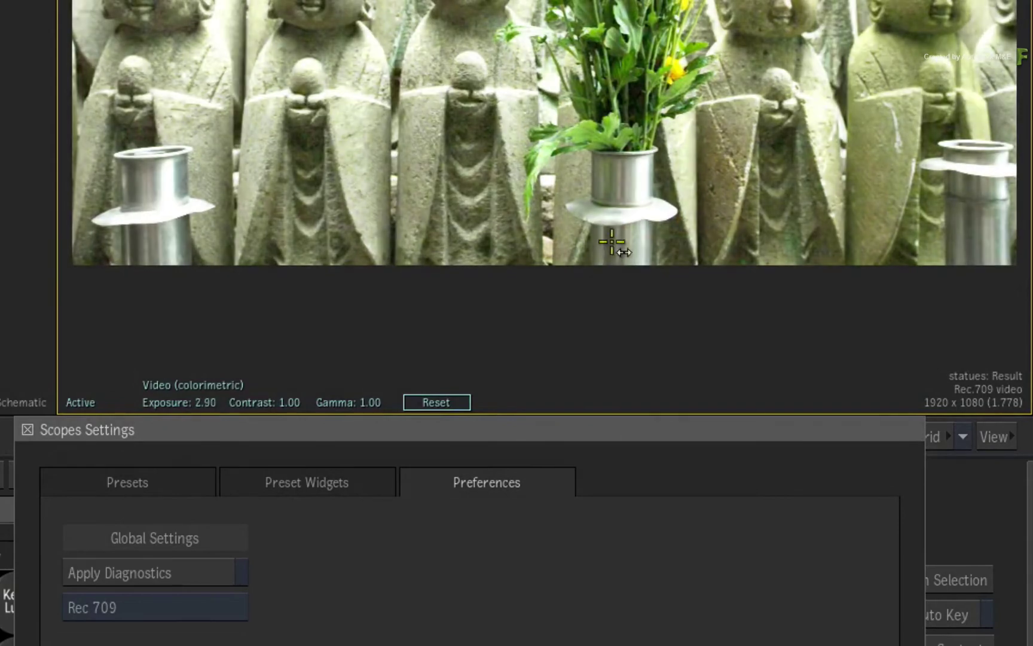
{"action": "left_click_drag", "start_coordinate": [611, 241], "coordinate": [382, 325]}
Step: Show the scopes again and drag the display exposure up to about 1.69 while watching them
{"action": "right_click", "coordinate": [325, 295]}
{"action": "mouse_move", "coordinate": [400, 235]}
{"action": "left_click", "coordinate": [472, 235]}
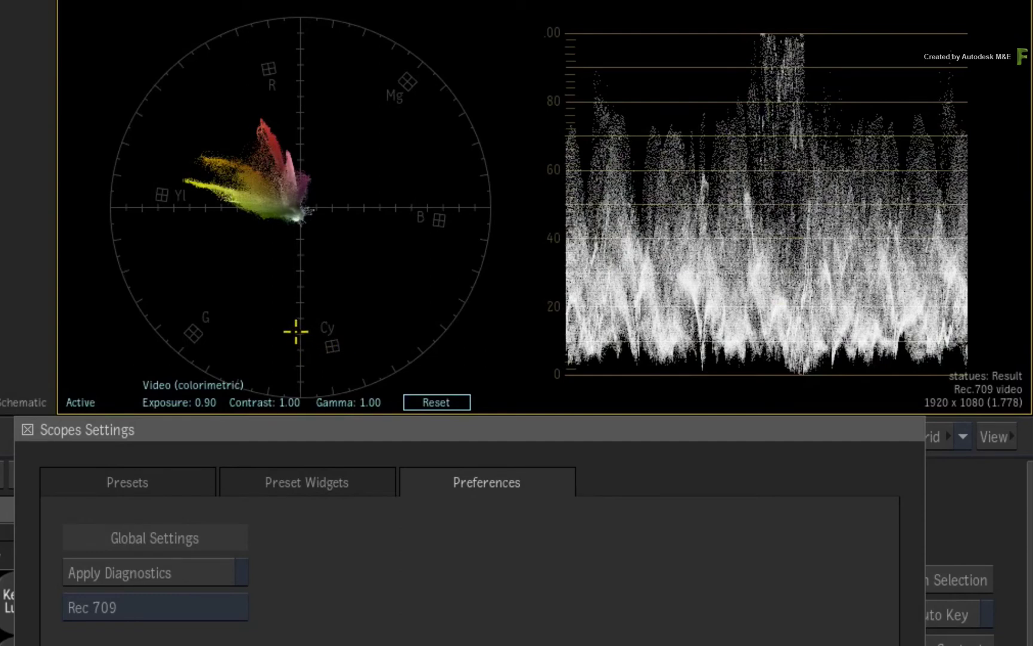
{"action": "left_click_drag", "start_coordinate": [168, 359], "coordinate": [475, 286]}
Step: Enable Apply Diagnostics and lower the scopes' display exposure to about 0.82 beside the Batch schematic
{"action": "left_click", "coordinate": [179, 571]}
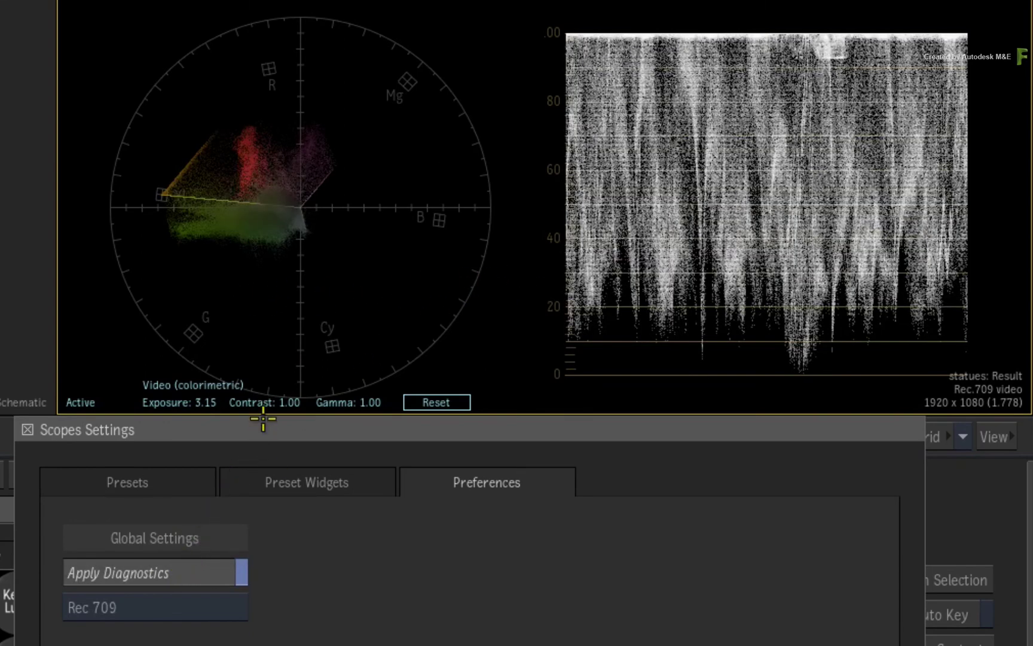
{"action": "left_click_drag", "start_coordinate": [269, 334], "coordinate": [166, 296]}
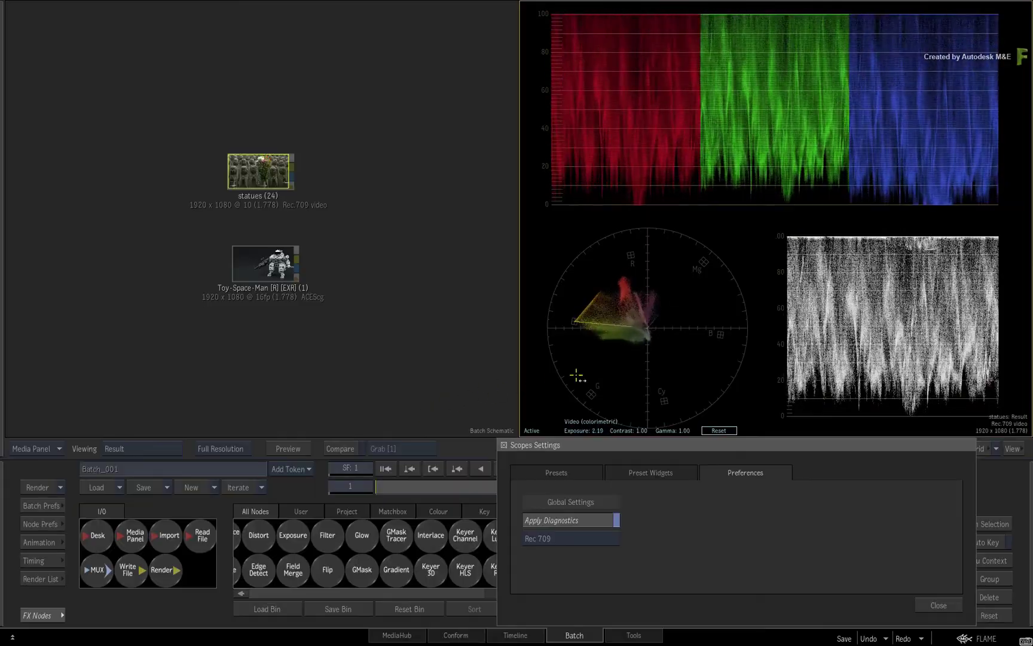
{"action": "left_click_drag", "start_coordinate": [577, 376], "coordinate": [505, 387]}
{"action": "left_click", "coordinate": [259, 169]}
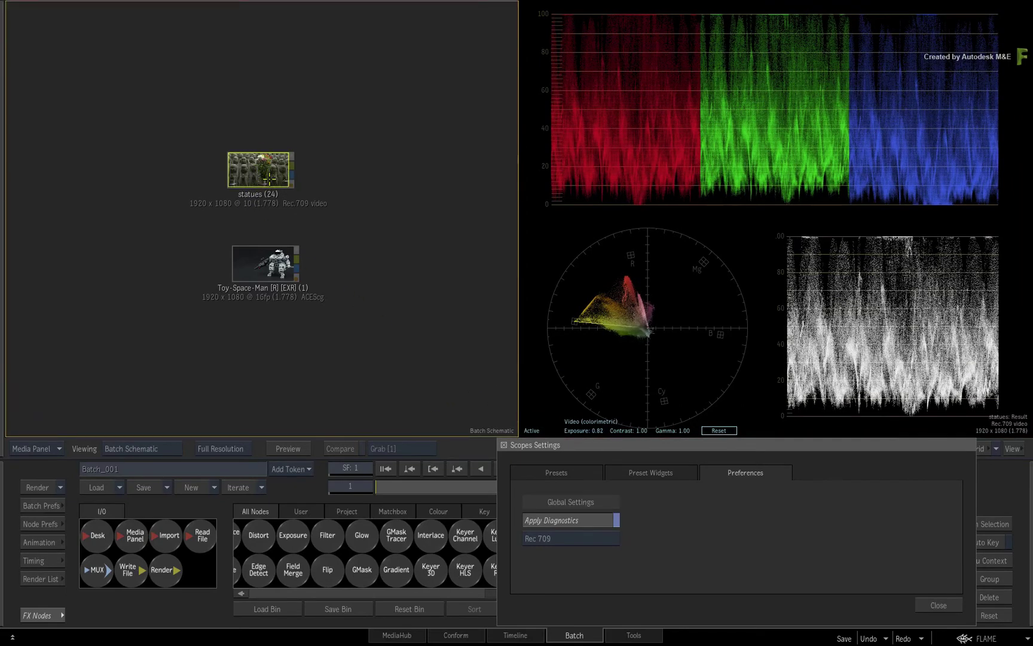
Step: View the statues node's result, test a brighter display exposure, then reset it to zero
{"action": "double_click", "coordinate": [268, 171]}
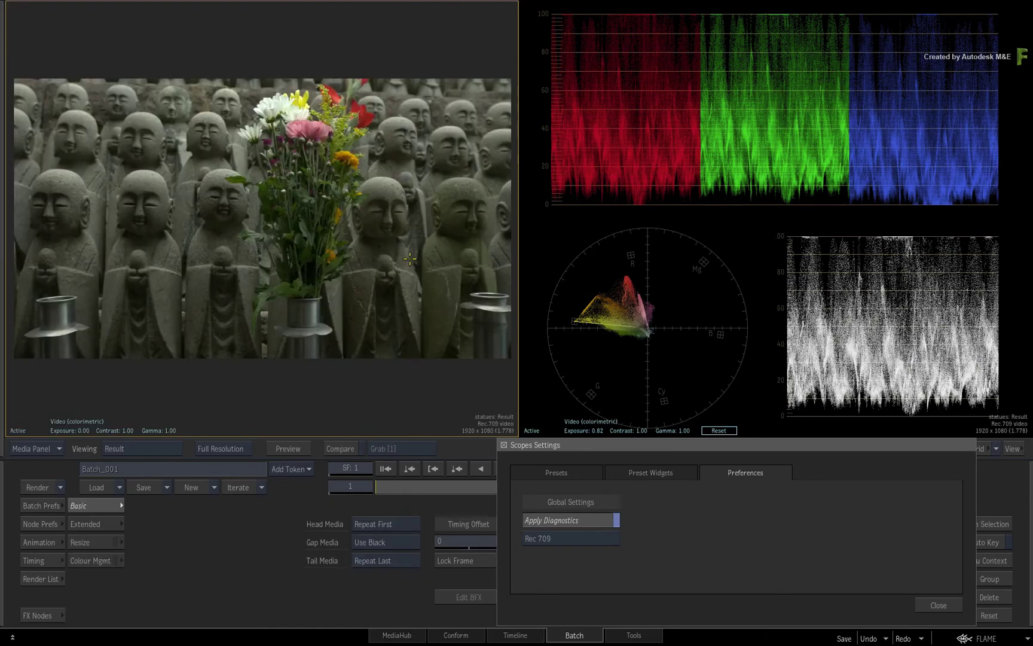
{"action": "left_click_drag", "start_coordinate": [90, 407], "coordinate": [207, 417]}
{"action": "left_click", "coordinate": [215, 430]}
Step: Preview the brightened image in the right viewer, then return it to scopes with lowered exposure
{"action": "left_click", "coordinate": [654, 341]}
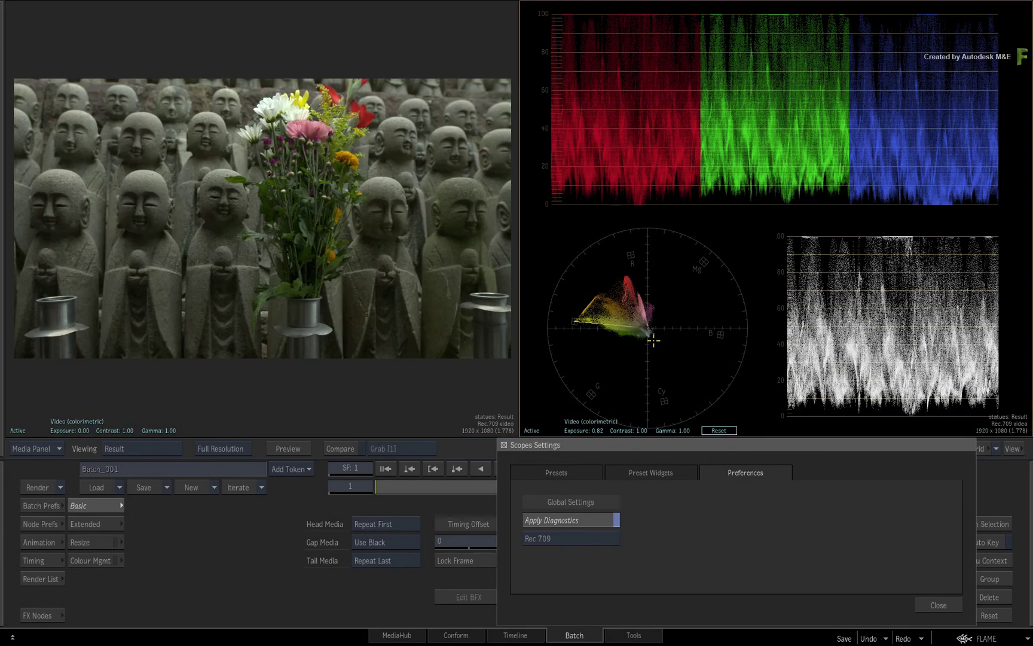
{"action": "right_click", "coordinate": [625, 360]}
{"action": "left_click", "coordinate": [703, 371]}
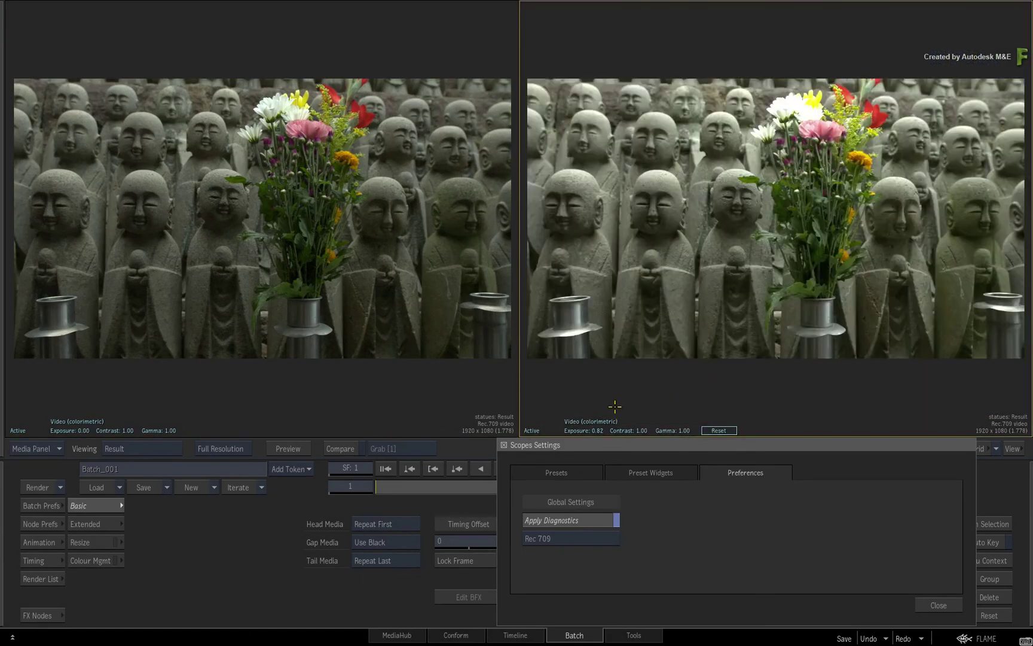
{"action": "left_click_drag", "start_coordinate": [605, 411], "coordinate": [720, 366]}
{"action": "right_click", "coordinate": [705, 315]}
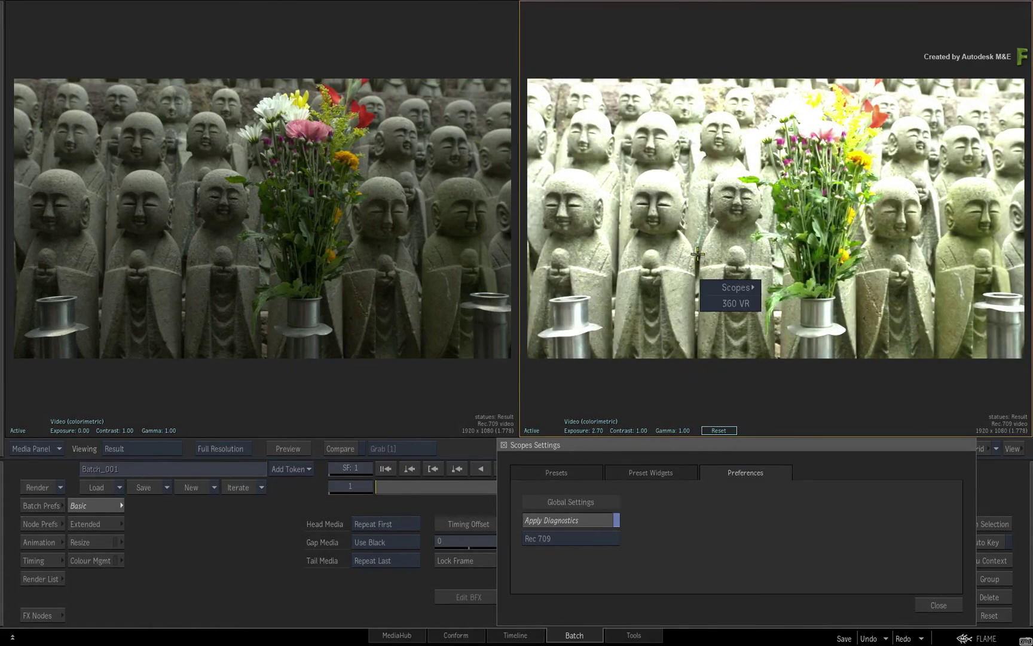
{"action": "left_click", "coordinate": [734, 289]}
{"action": "left_click_drag", "start_coordinate": [770, 291], "coordinate": [680, 319]}
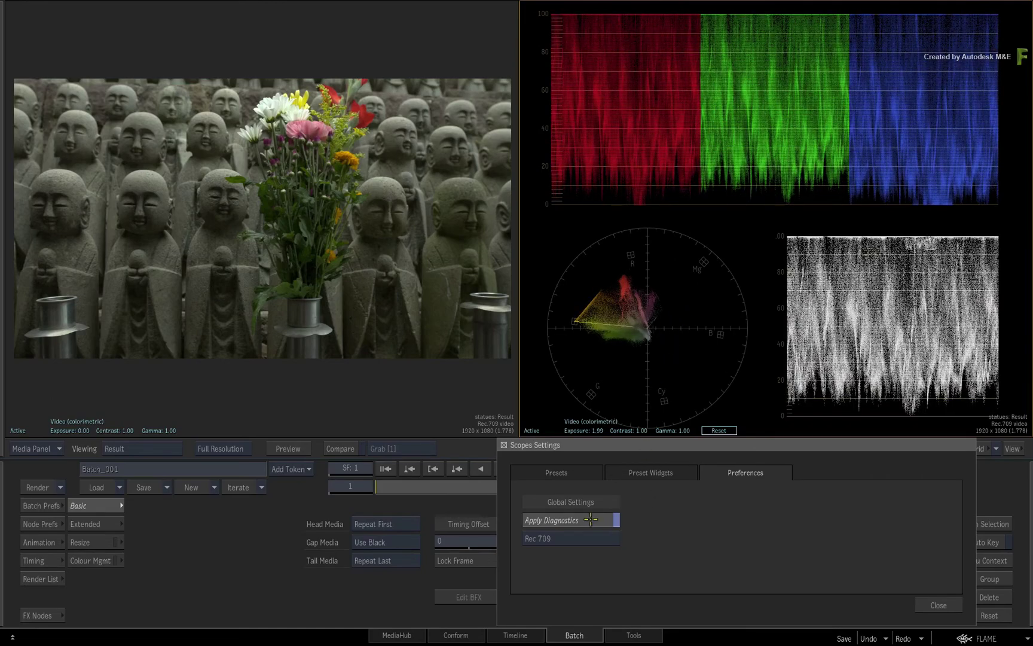
Step: Turn off Apply Diagnostics, close the scopes settings, and reset scopes exposure to 0.00
{"action": "left_click", "coordinate": [593, 517]}
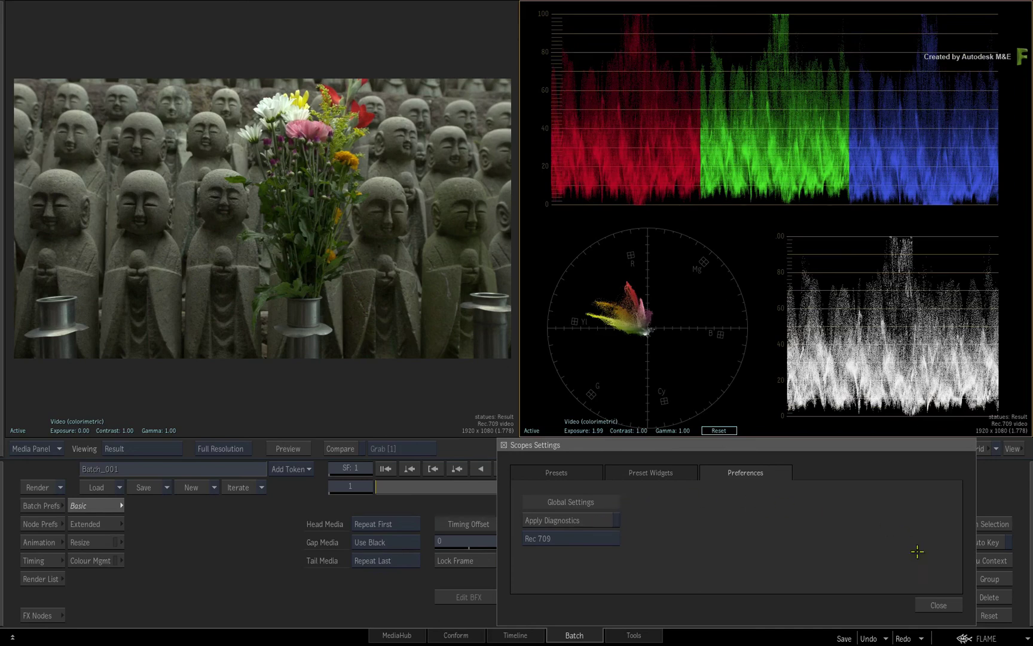
{"action": "left_click", "coordinate": [927, 602]}
{"action": "left_click", "coordinate": [719, 431]}
Step: Show the Toy-Space-Man clip in the viewer and Trio scopes, with the FX Nodes bin open
{"action": "left_click", "coordinate": [400, 400]}
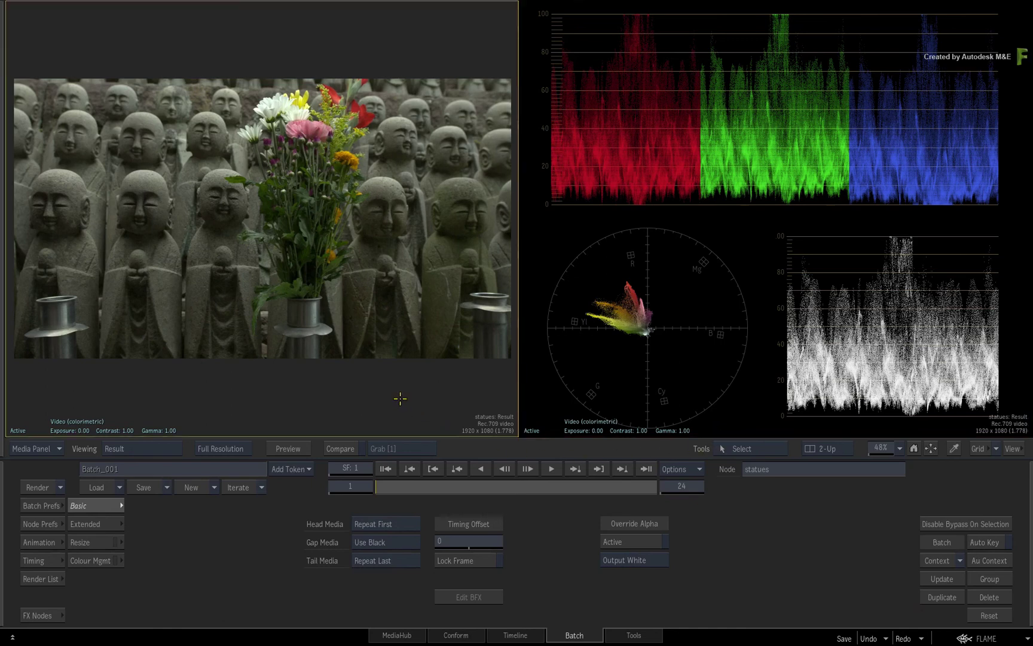
{"action": "key", "text": "Tab"}
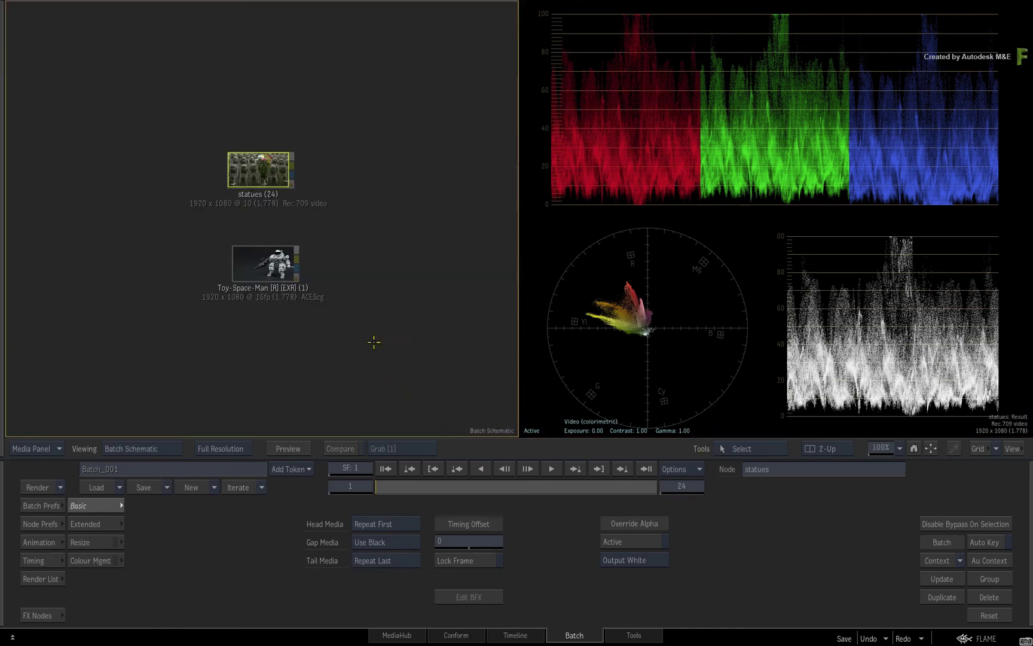
{"action": "left_click", "coordinate": [263, 263]}
{"action": "key", "text": "F1"}
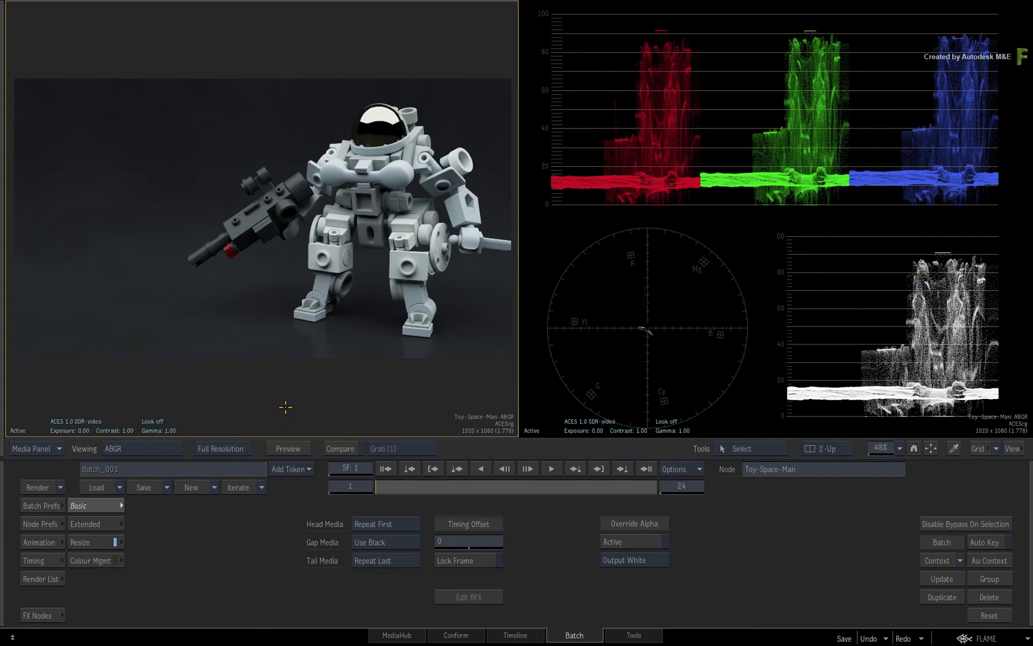
{"action": "left_click", "coordinate": [41, 615]}
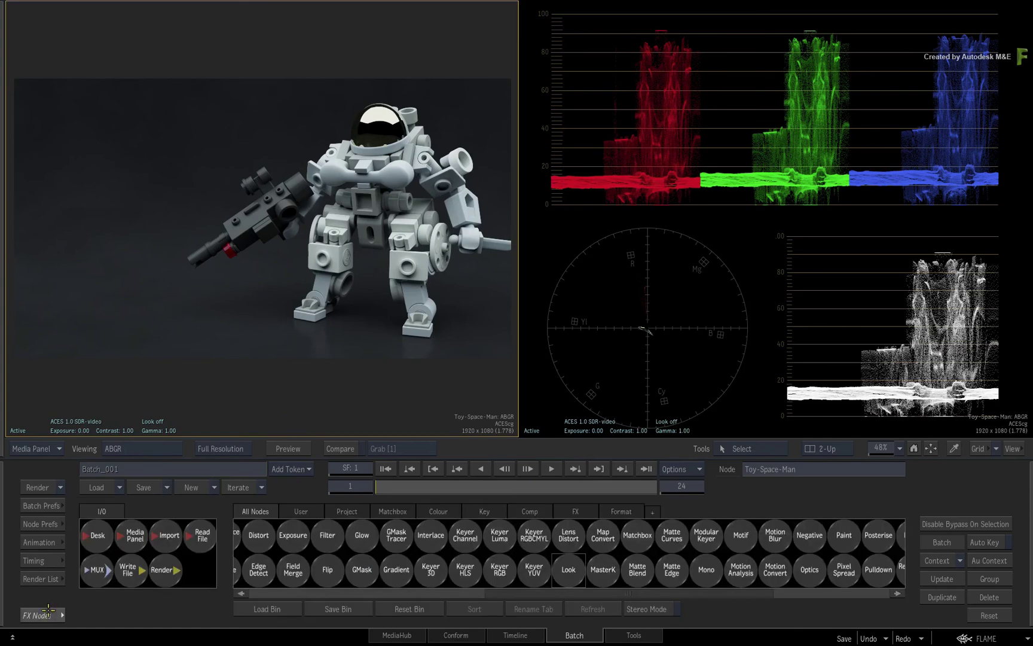